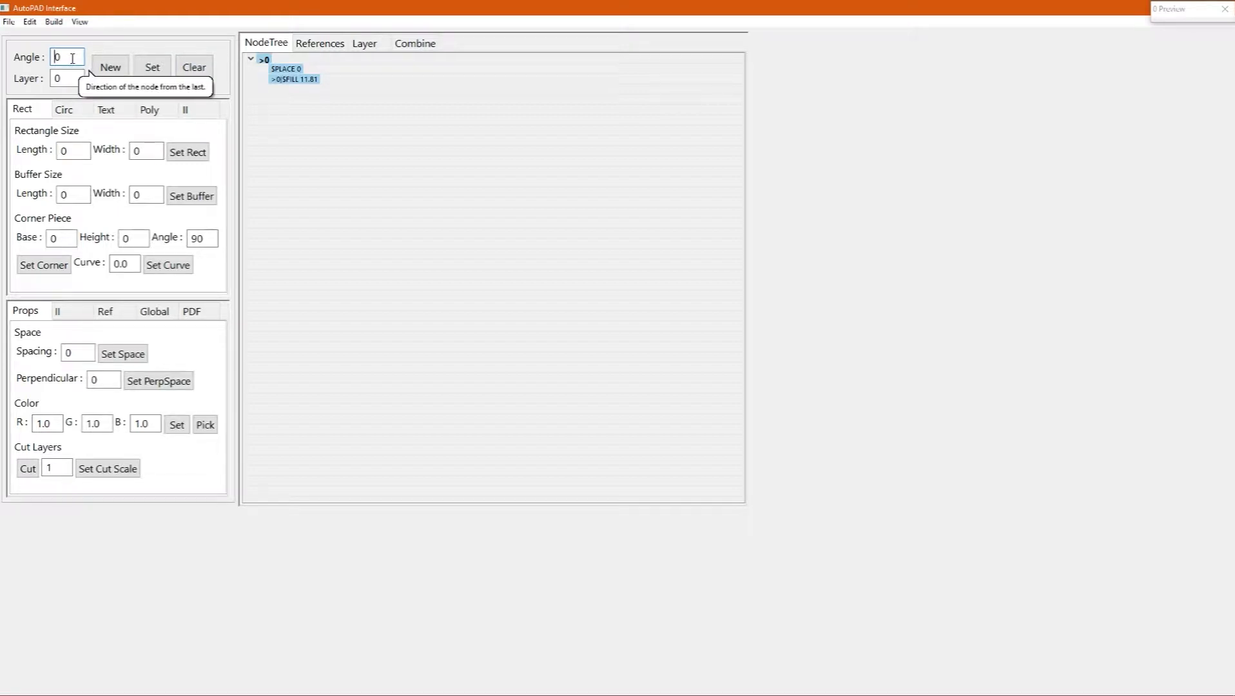
Examine the angle and layer fields, the circle, text and polygon shape settings, and the global and PDF property settings
double_click(70, 58)
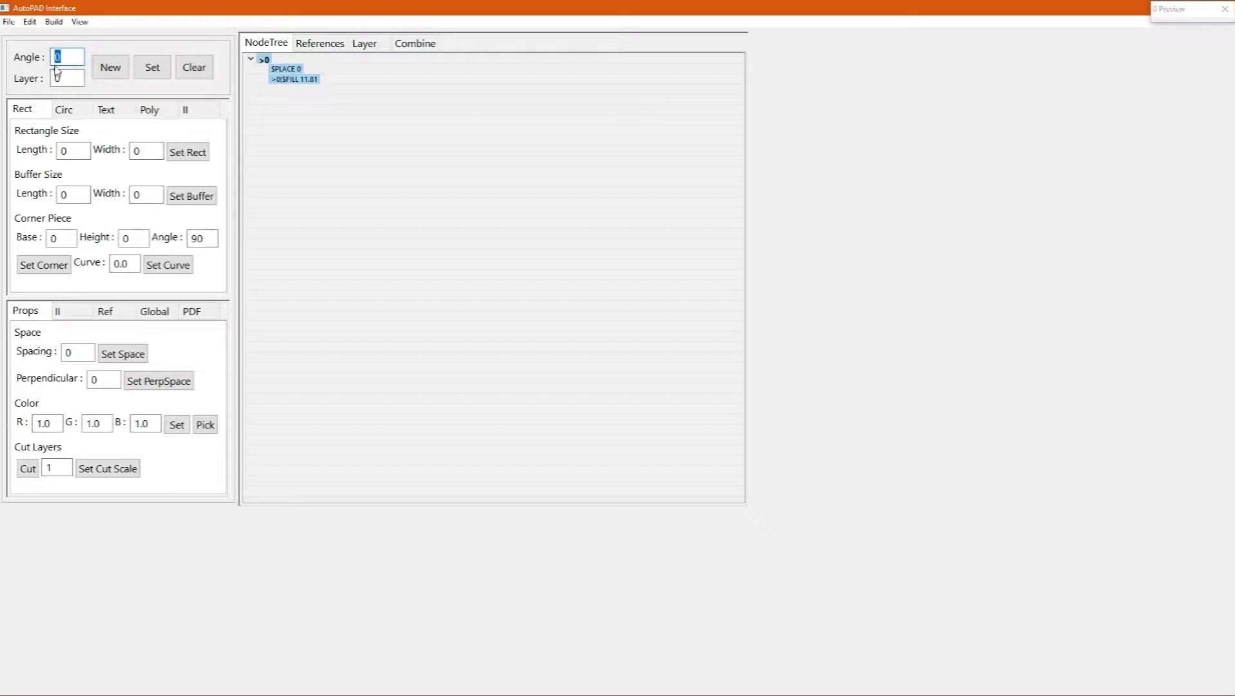
double_click(64, 77)
left_click(75, 56)
left_click(62, 111)
left_click(106, 110)
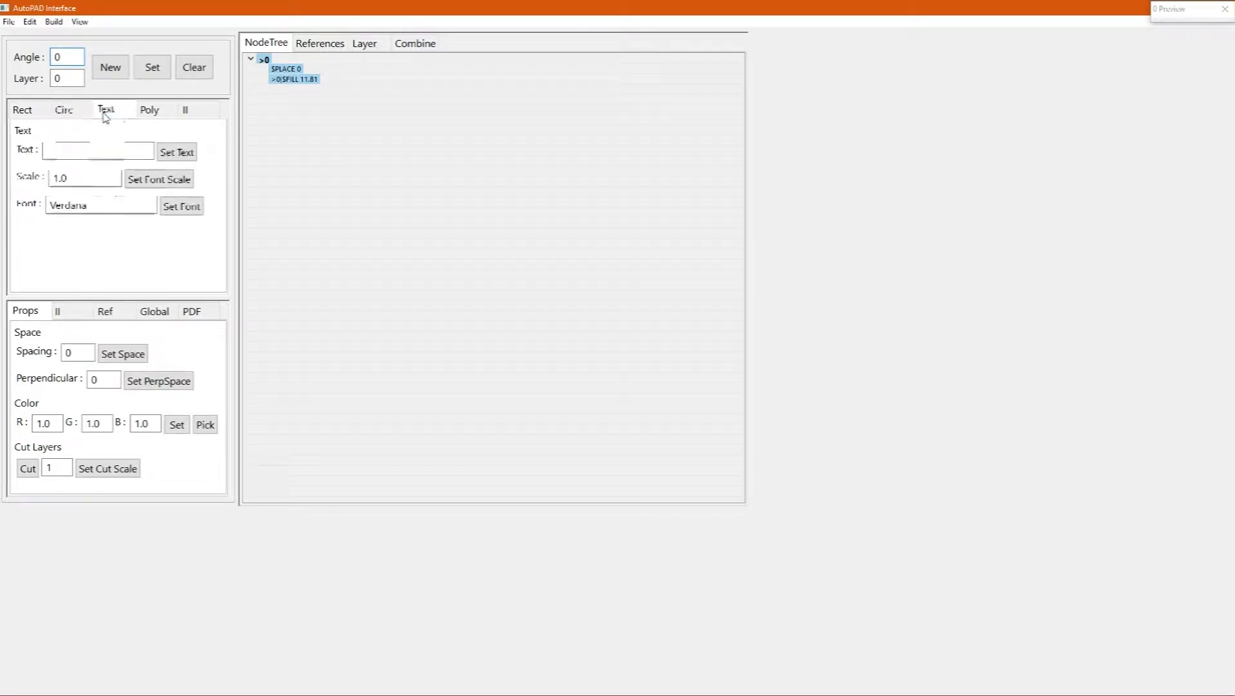
left_click(148, 120)
left_click(40, 117)
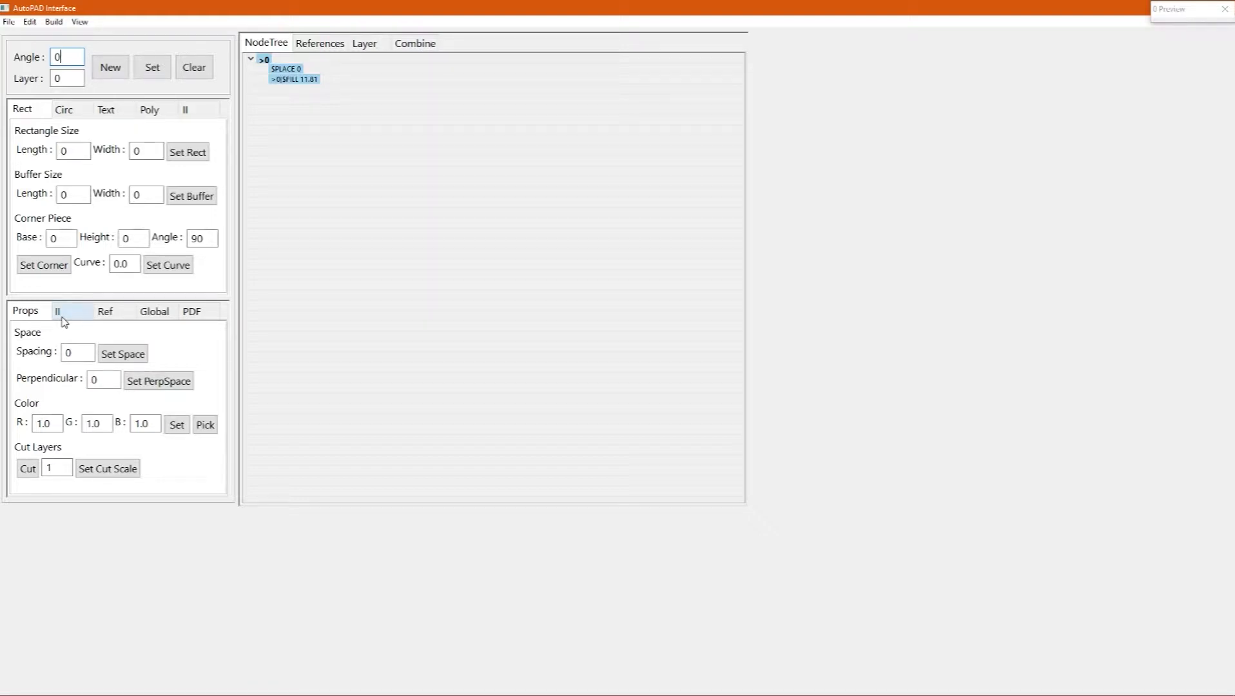
left_click(148, 315)
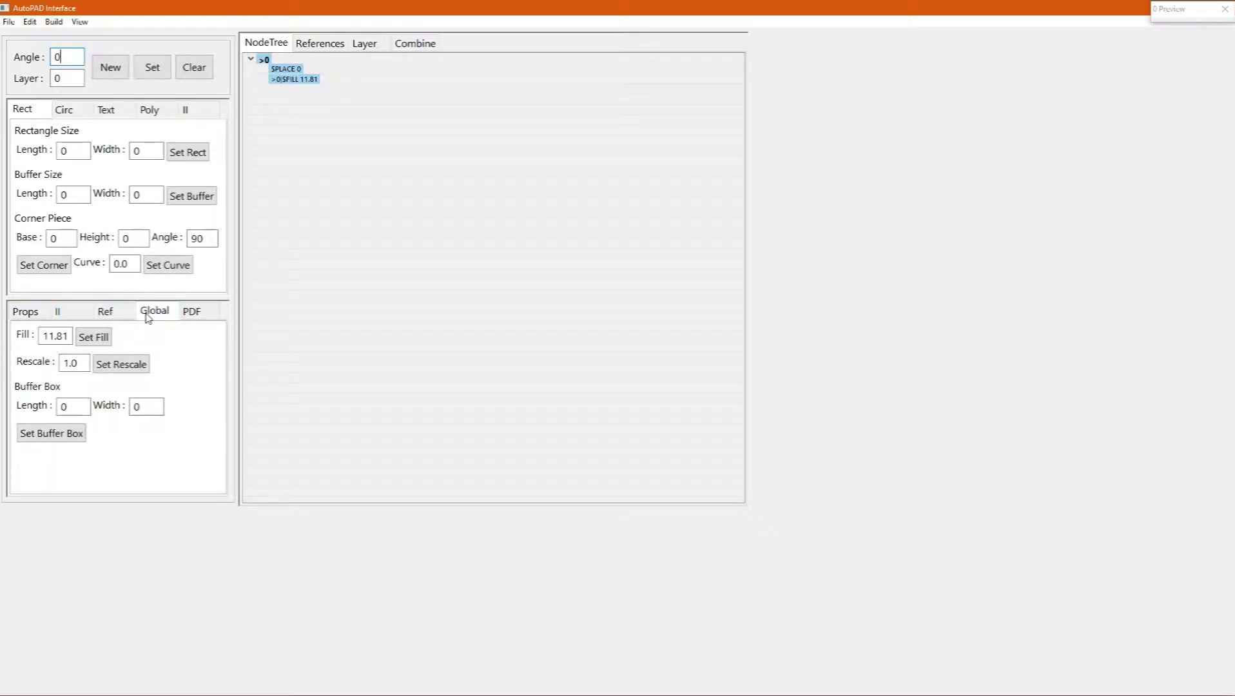
left_click(190, 314)
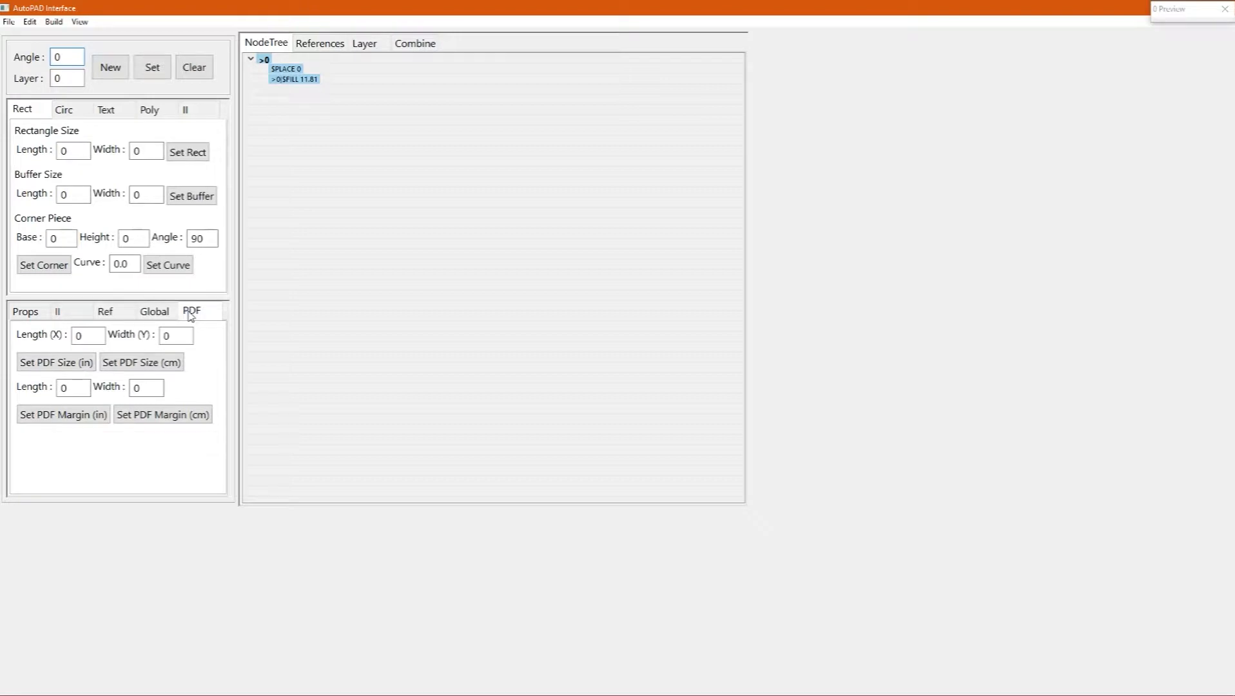
left_click(33, 317)
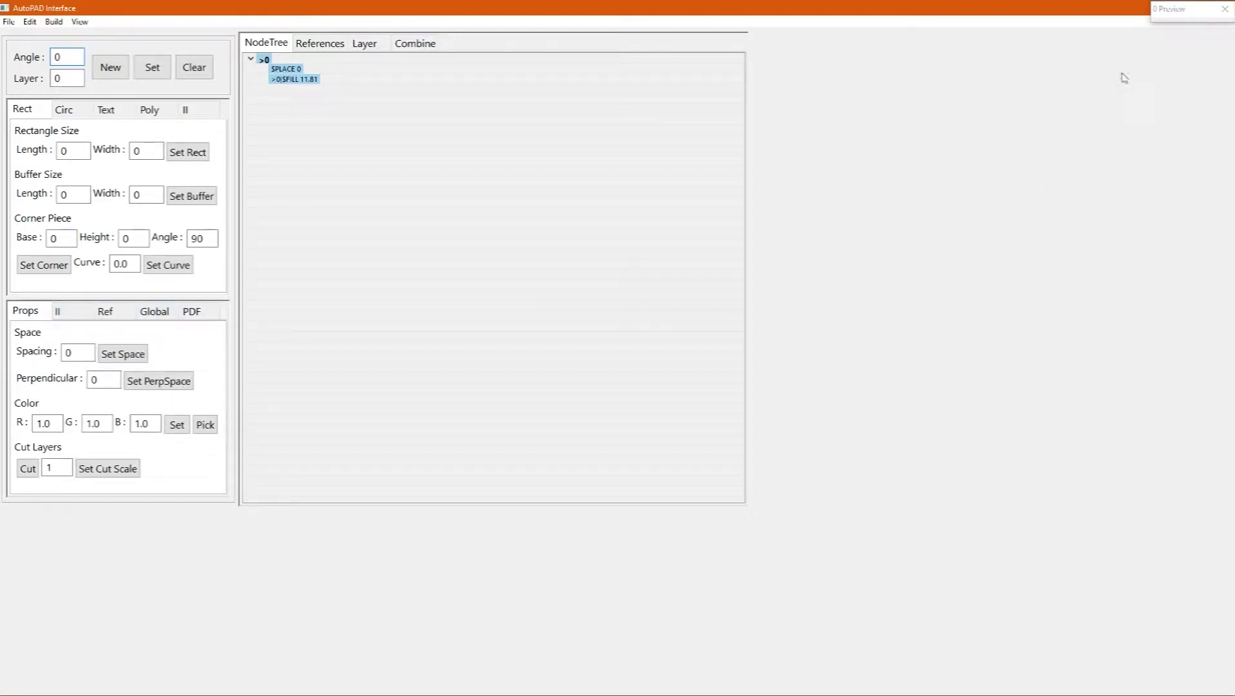
Place the layer 0 preview window directly beside the node tree
left_click_drag(1187, 9, 790, 46)
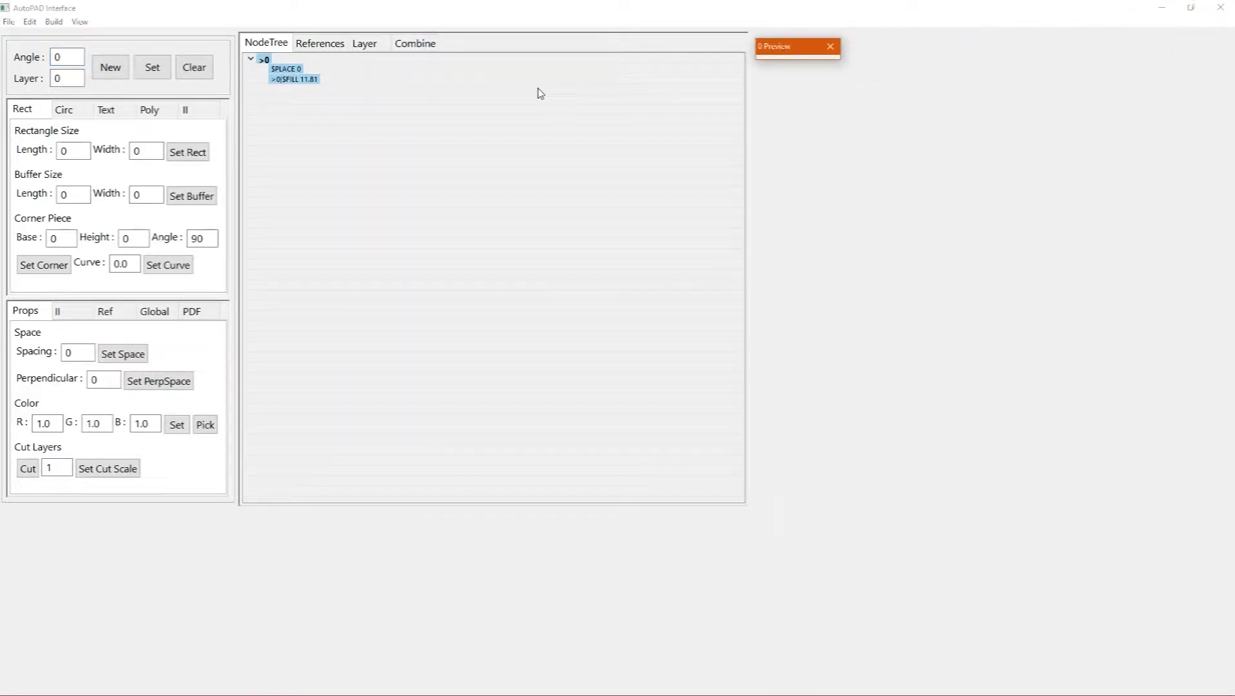
left_click(631, 28)
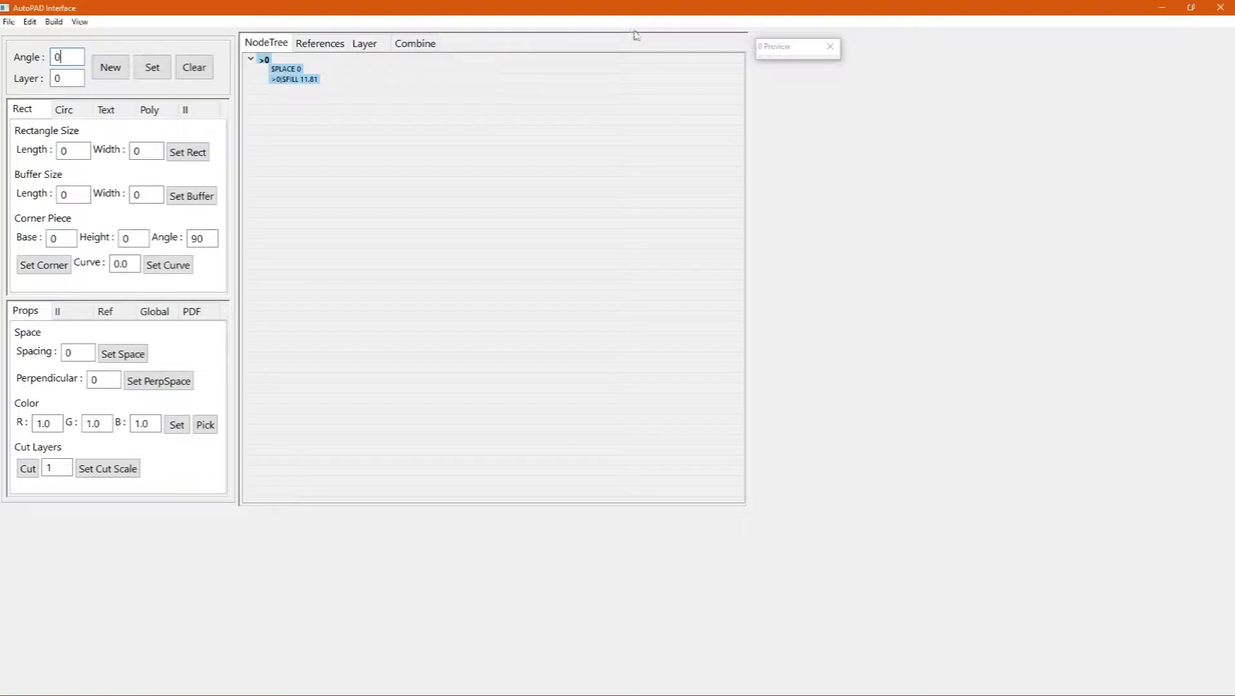
left_click(800, 50)
left_click_drag(798, 47, 797, 43)
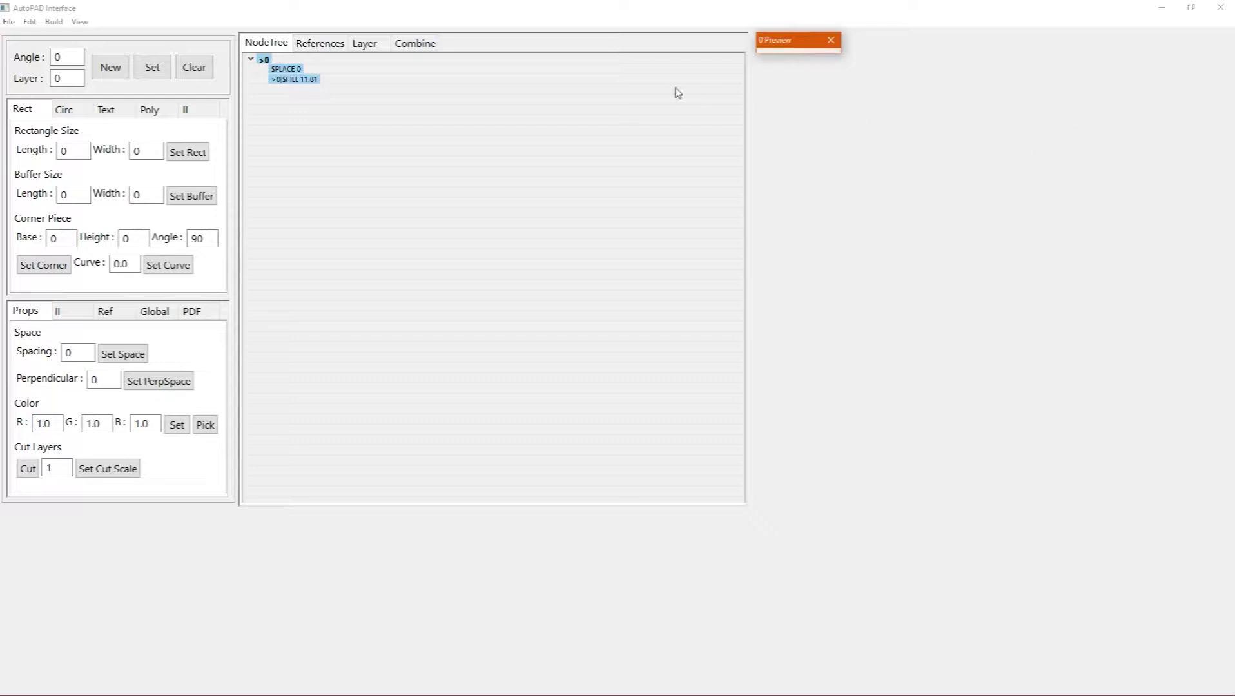
left_click(426, 143)
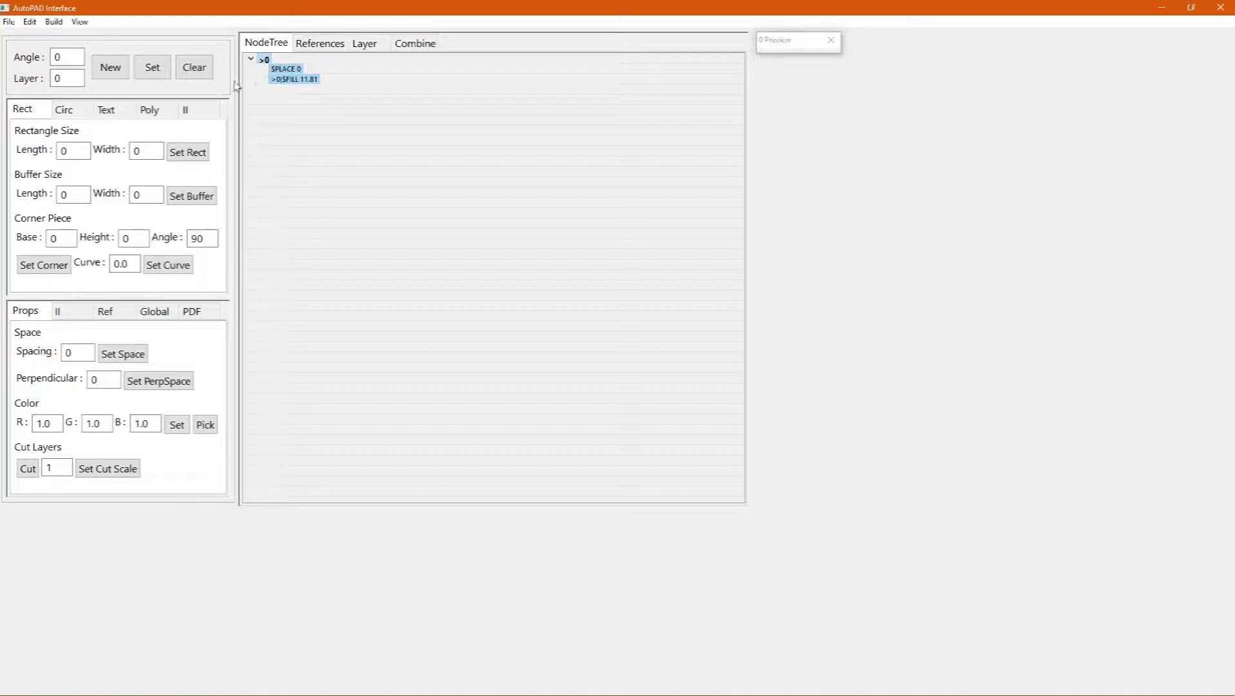
Add a new node at angle 0 on layer 0 under the root and make it a circle of radius 2.5
left_click(110, 78)
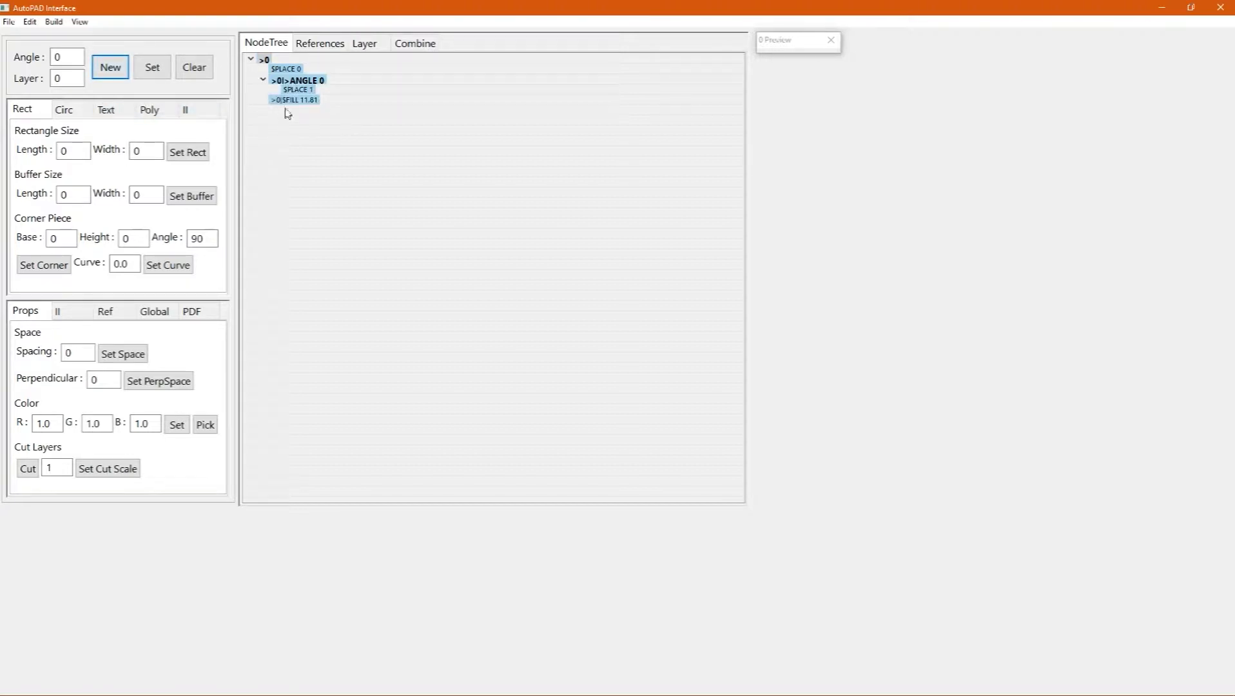
left_click(317, 82)
left_click(71, 116)
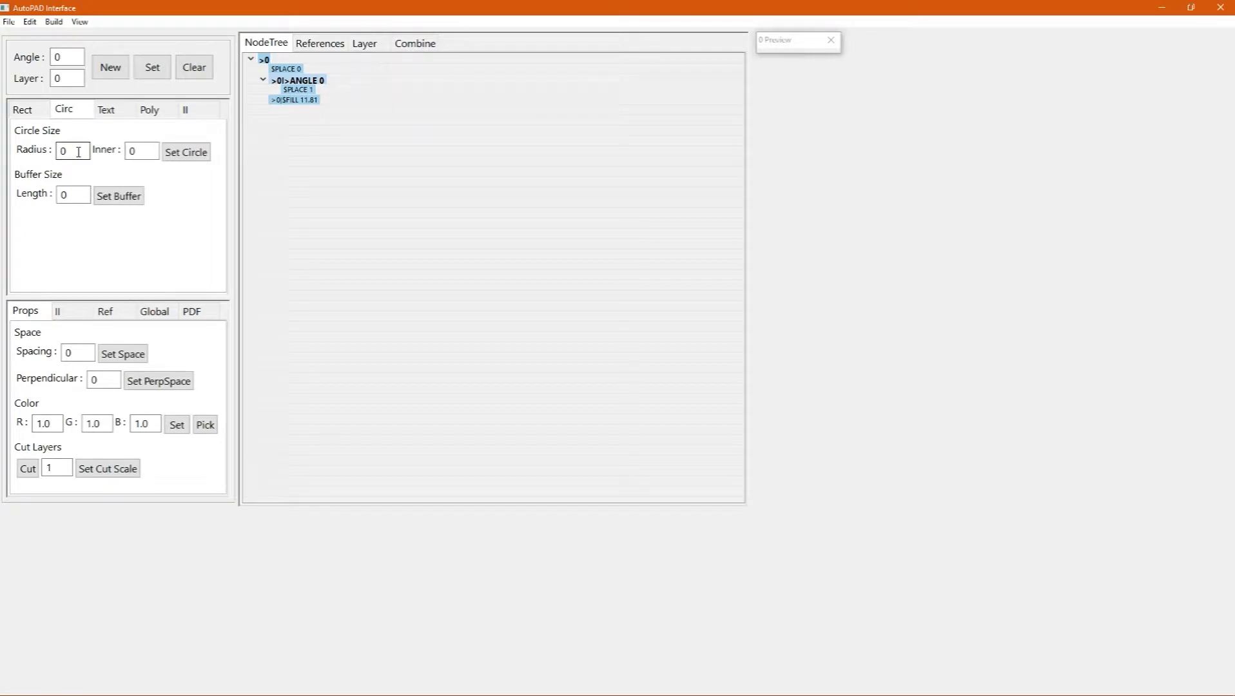
left_click_drag(78, 152, 61, 151)
type("2.5")
left_click(180, 157)
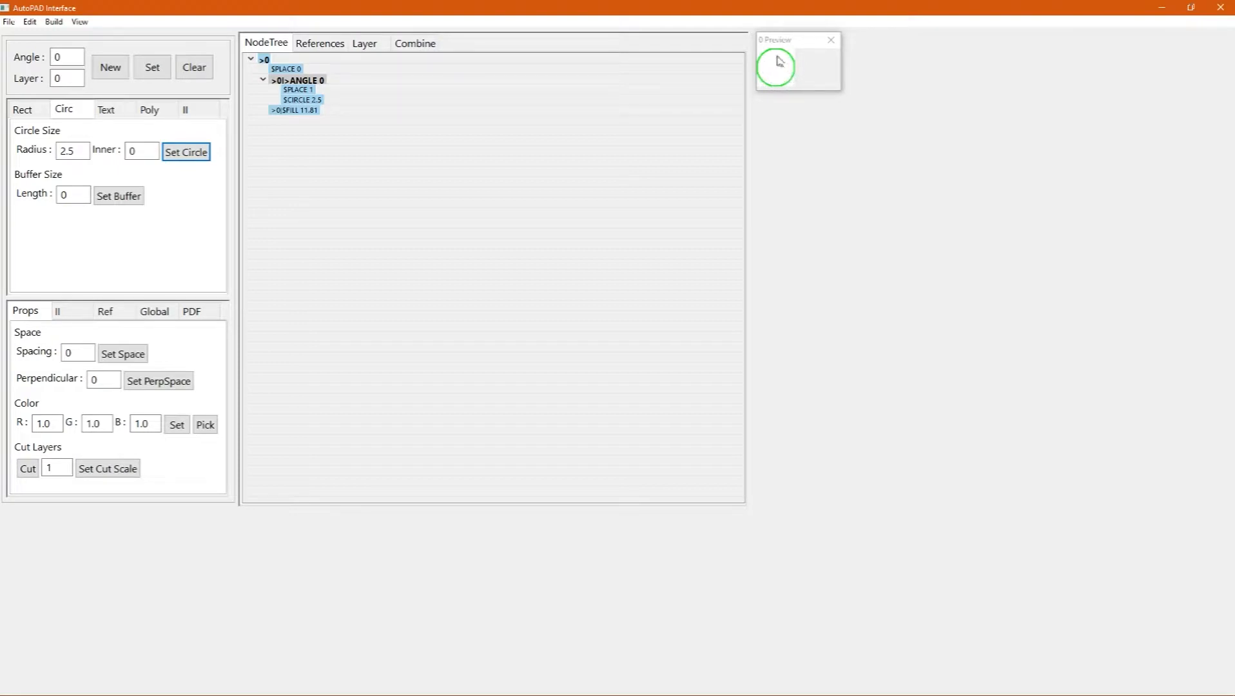
Give the radius 2.5 circle node a buffer border with a length of 1
left_click(796, 90)
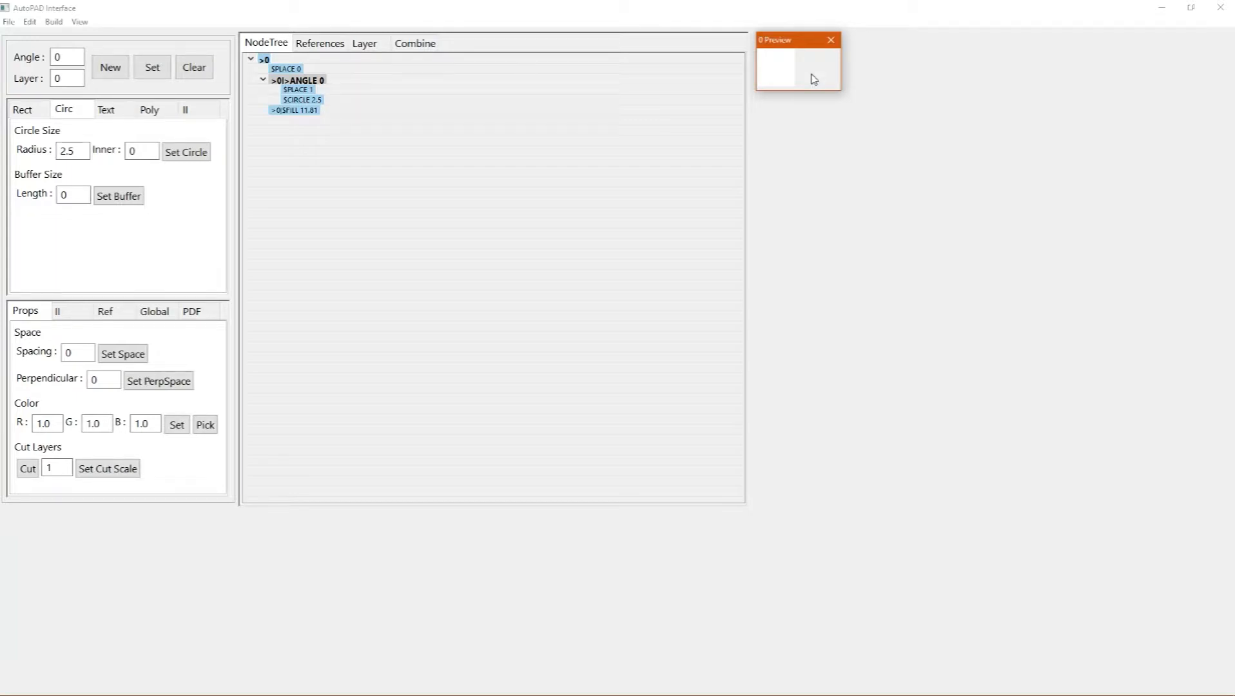
left_click(63, 191)
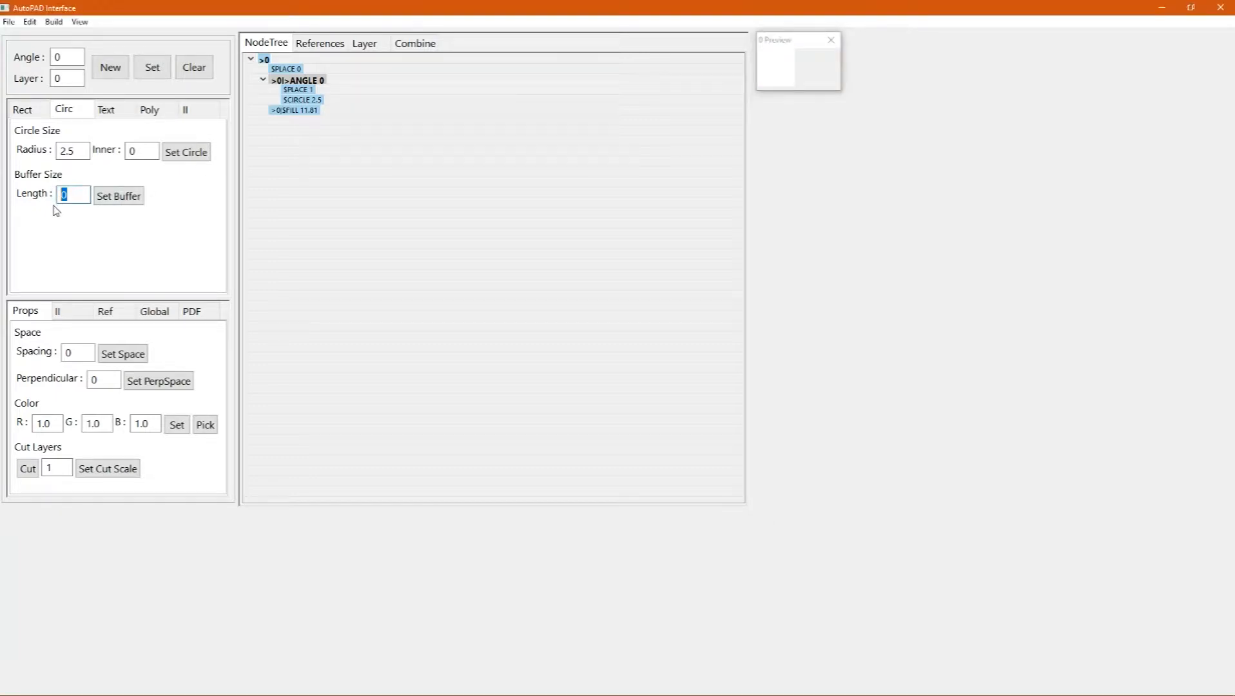
type("1")
left_click(100, 199)
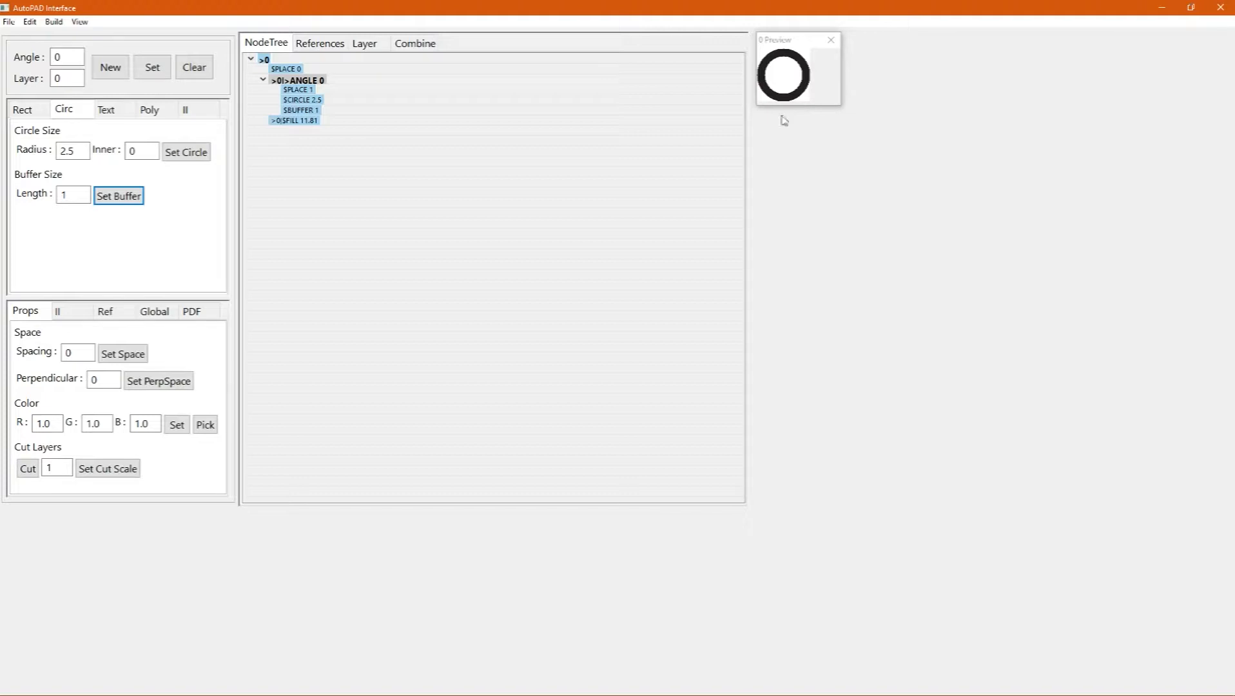
Attach a new layer 1 node to the layer 0 circle node and select it in the node tree
left_click(66, 79)
left_click_drag(67, 79, 54, 82)
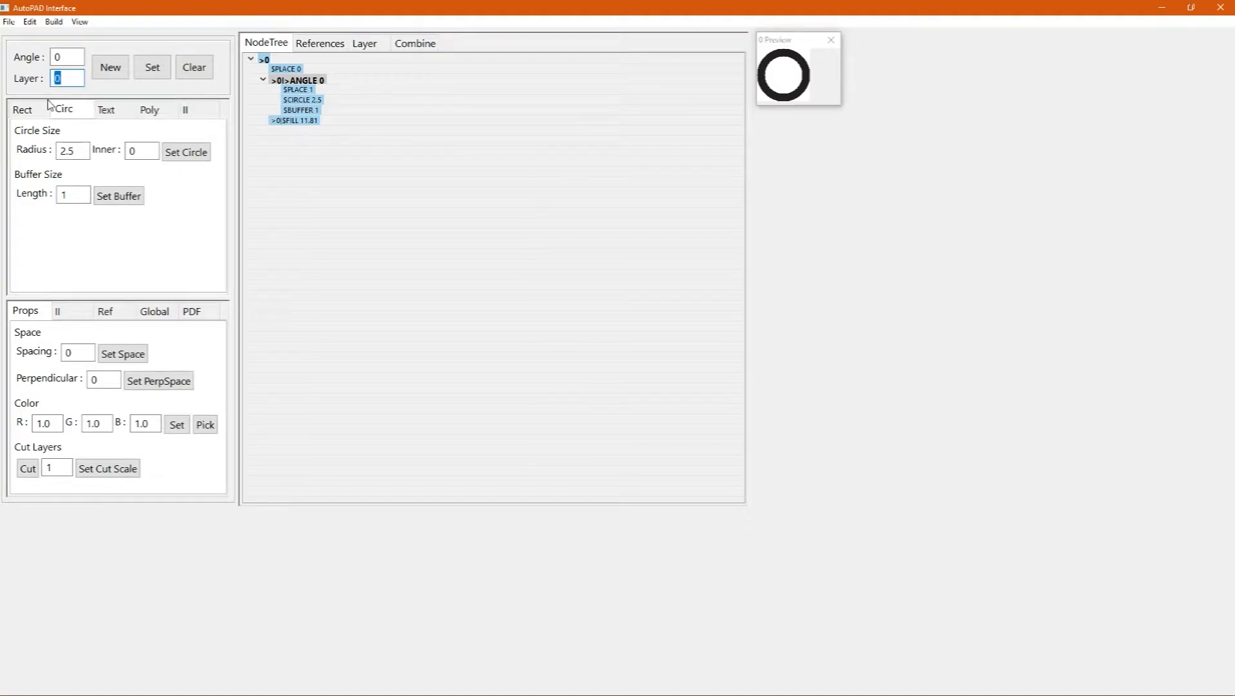
type("1")
left_click(109, 77)
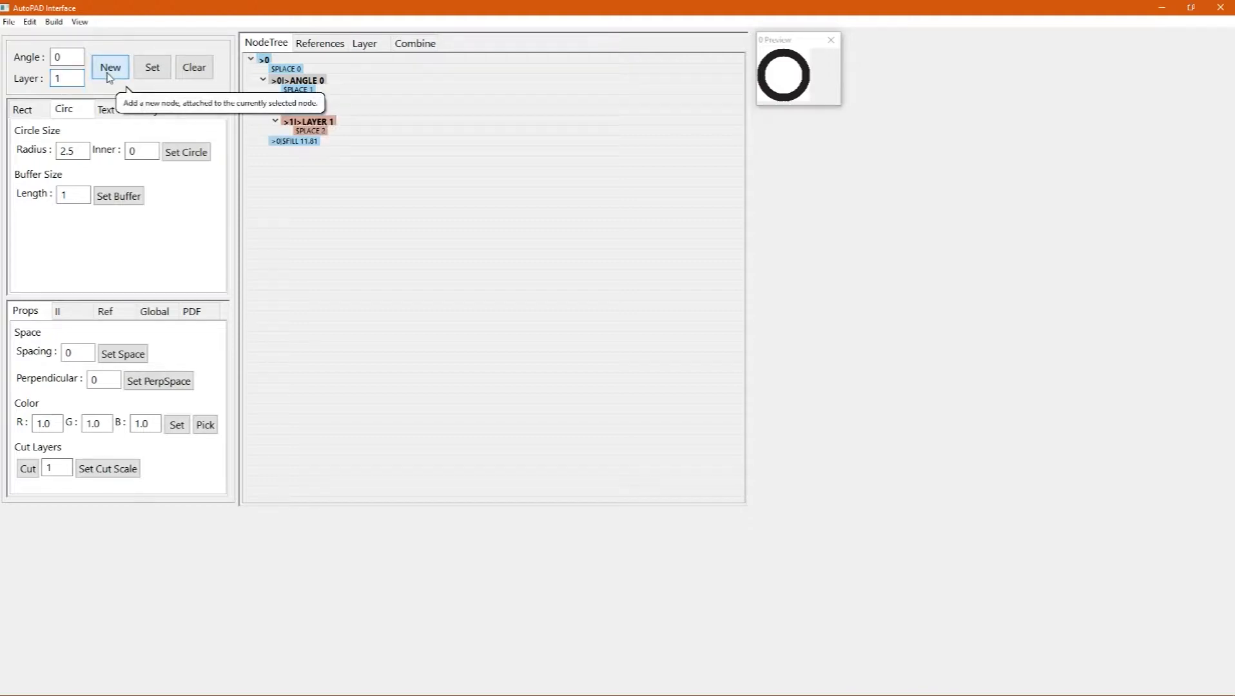
left_click(335, 123)
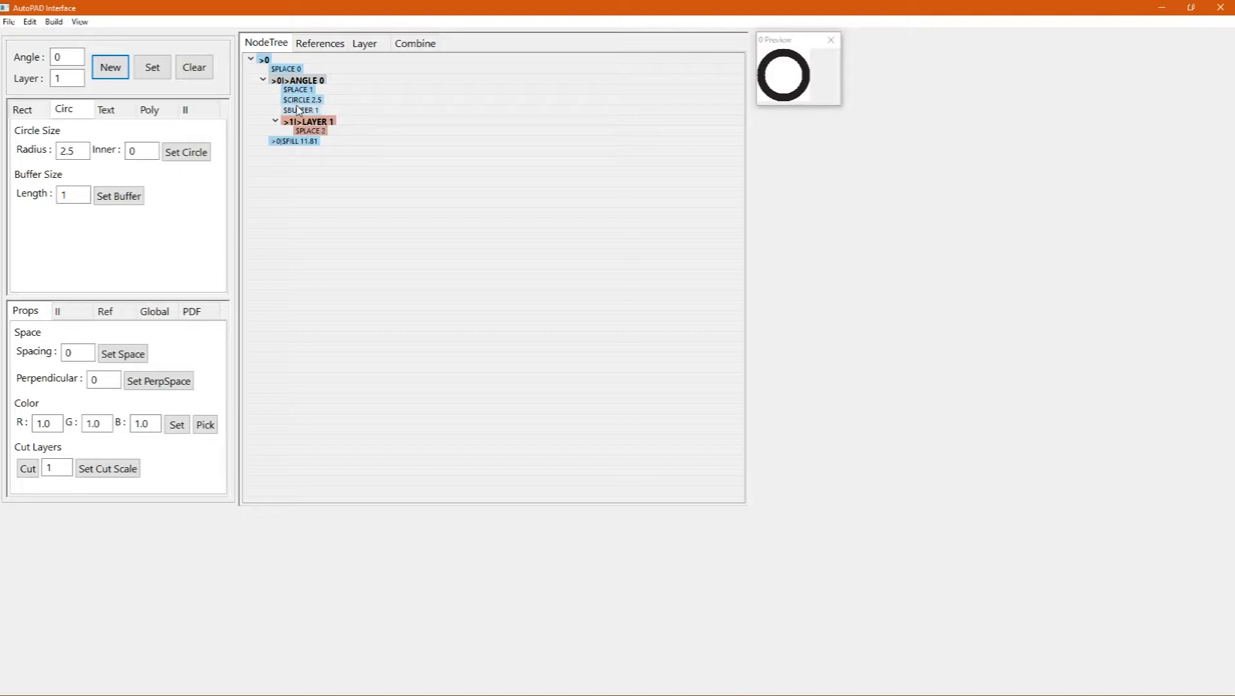
left_click(330, 125)
left_click(327, 125)
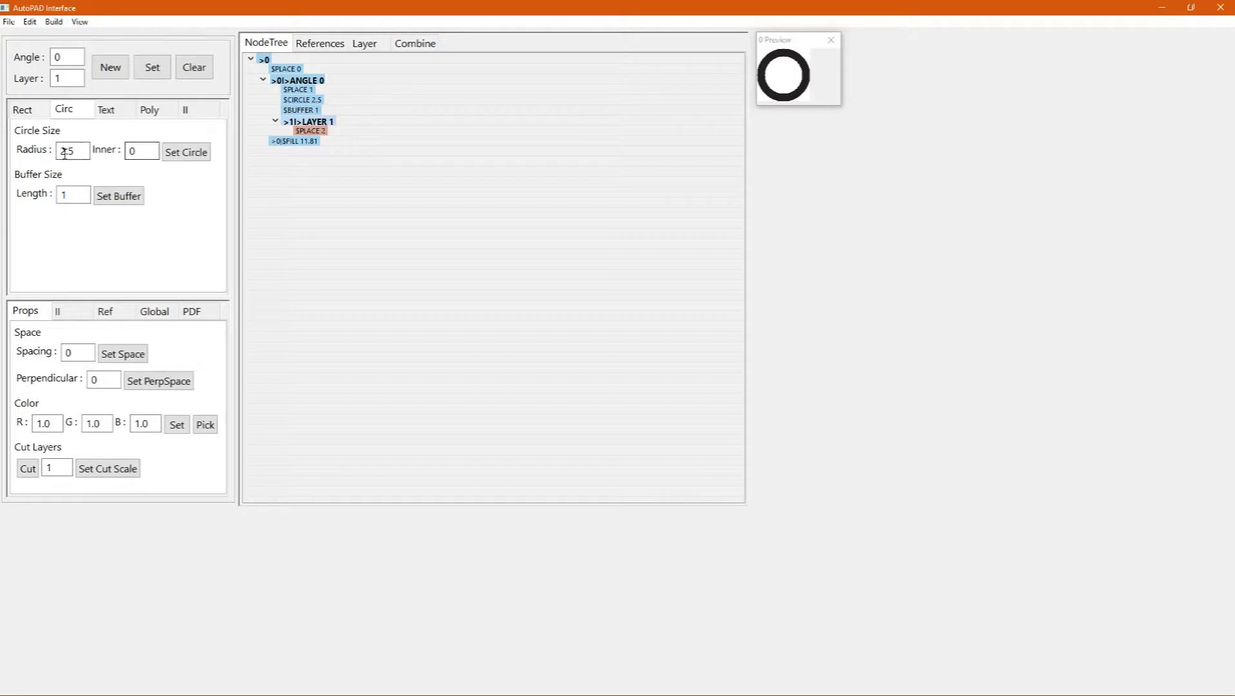
Make the layer 1 node a circle of radius 3 with a buffer length of 1
left_click_drag(81, 151, 34, 152)
type("3")
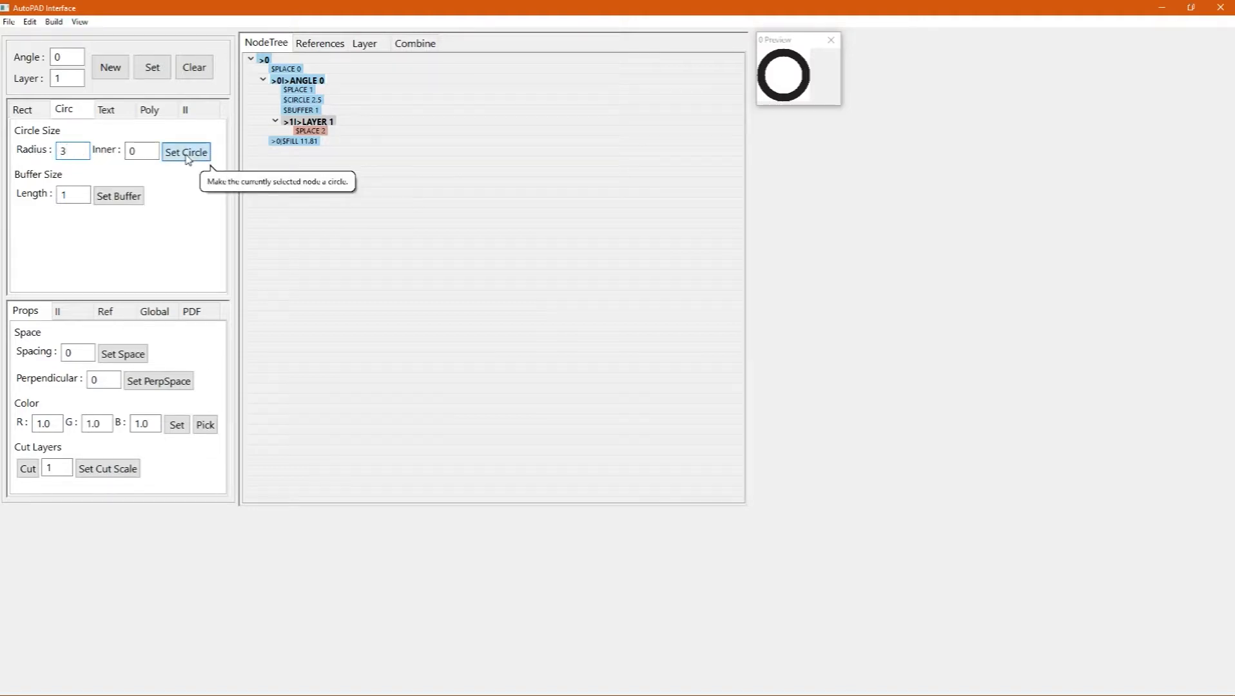
left_click(186, 156)
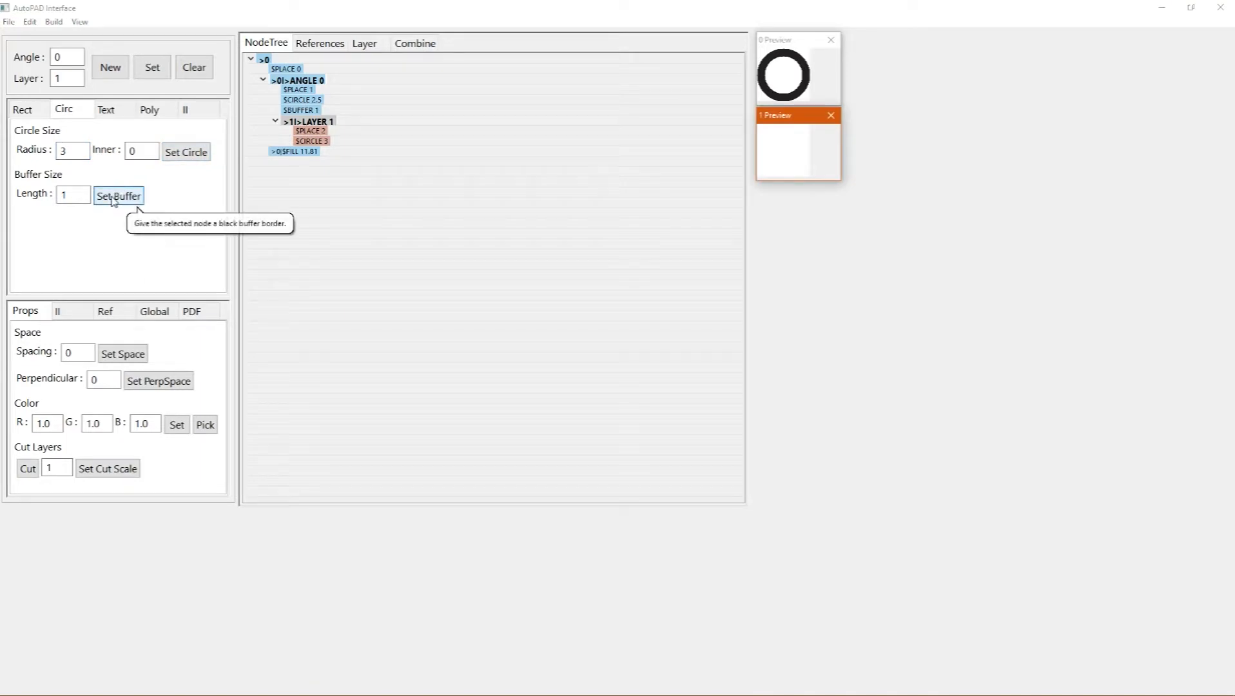
left_click(114, 198)
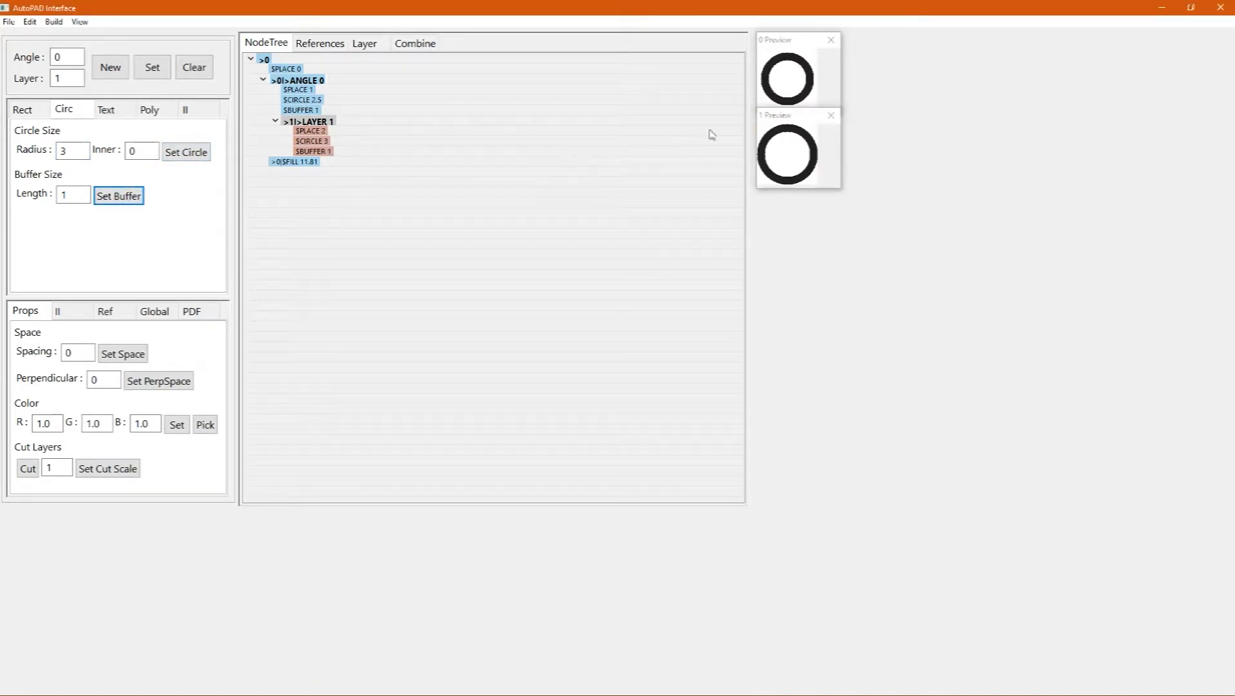
Arrange the layer 0 and layer 1 preview windows side by side next to the node tree, leaving space above them
left_click_drag(790, 119, 877, 47)
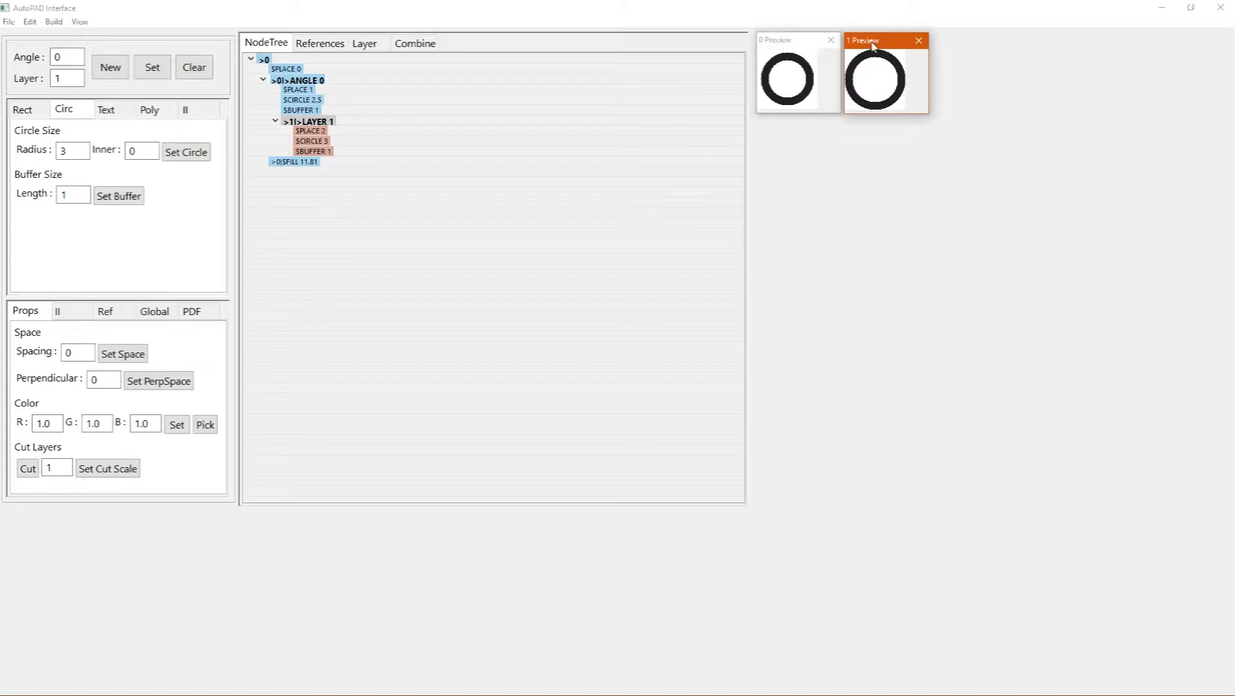
left_click_drag(805, 41, 800, 107)
left_click_drag(861, 47, 861, 111)
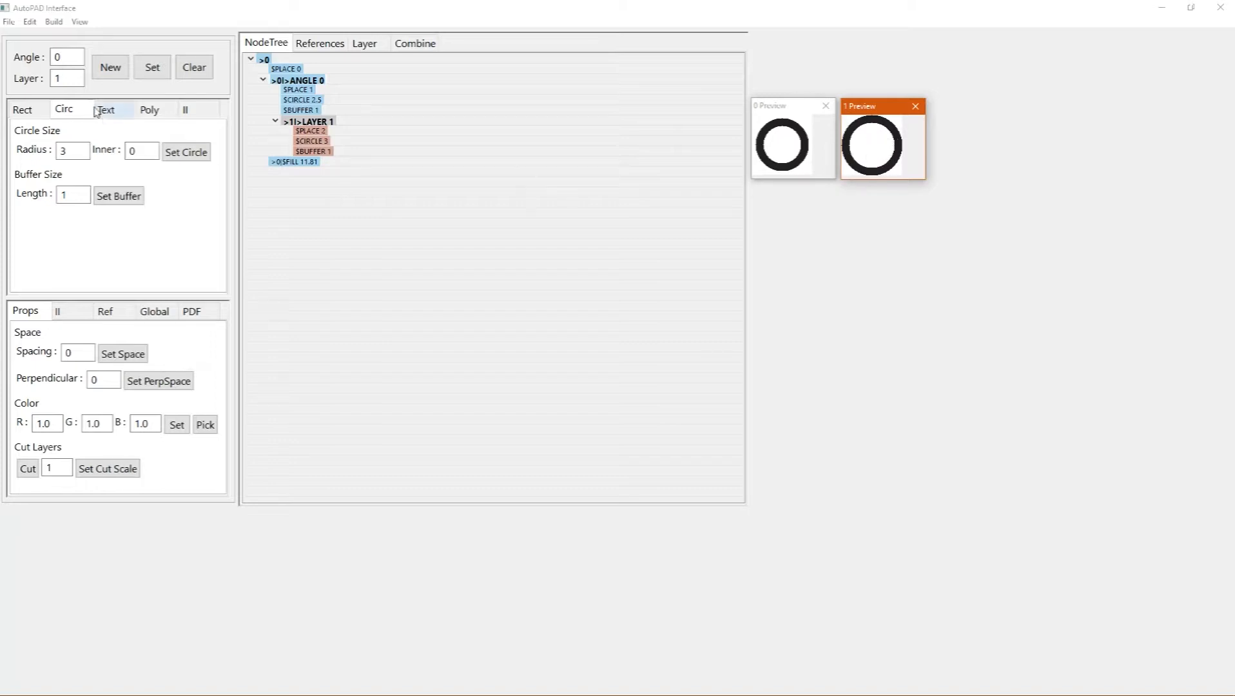
Attach a new node at angle 90 on layer 1 to the radius 3 circle node
left_click(72, 56)
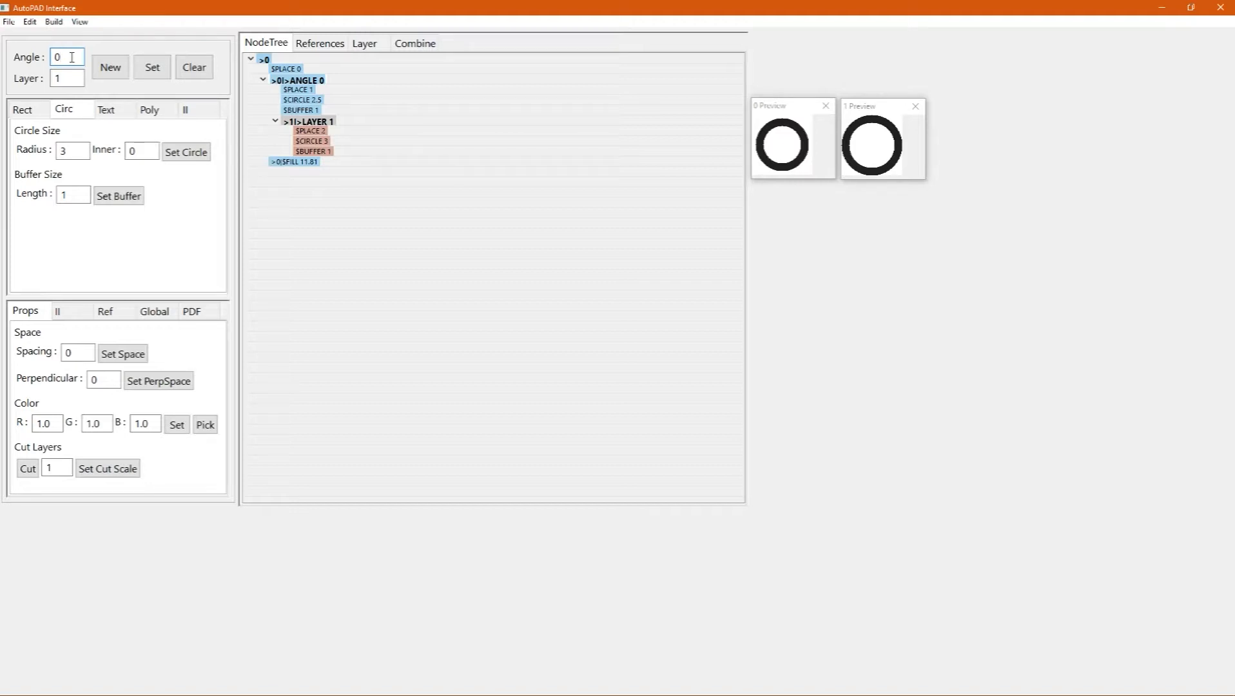
double_click(72, 57)
type("90")
left_click(104, 70)
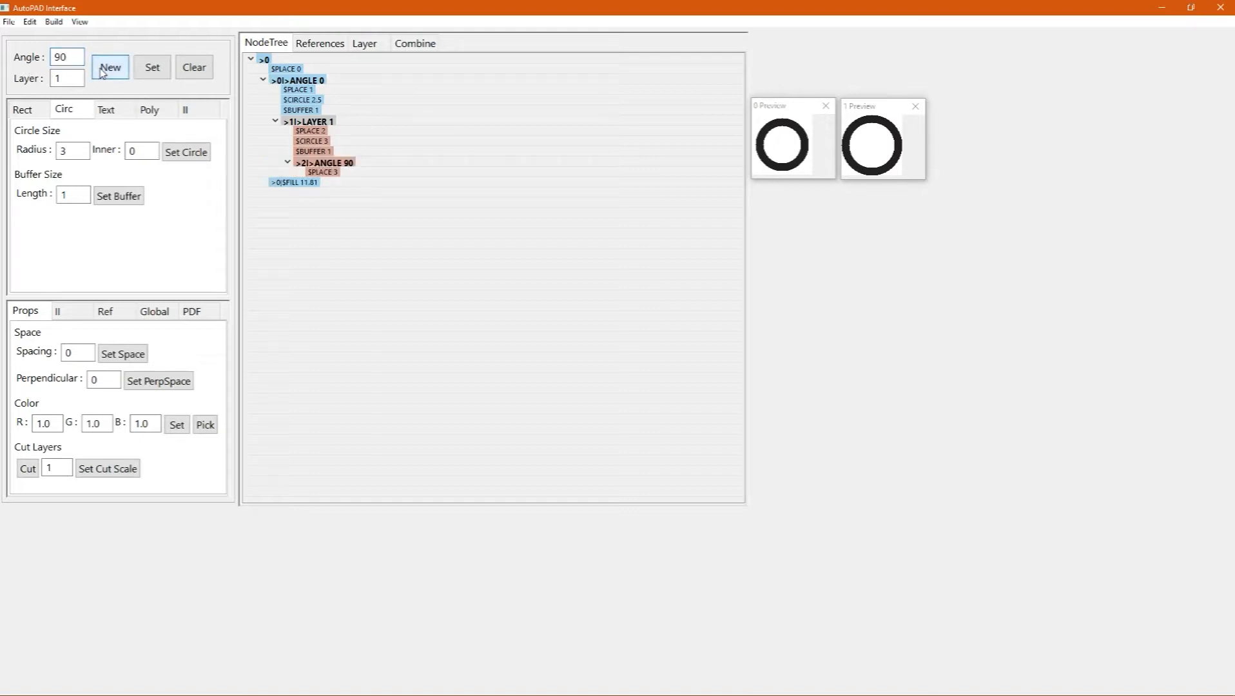
Make the new angle 90 node a rectangle with length 6 and width 2
left_click(26, 111)
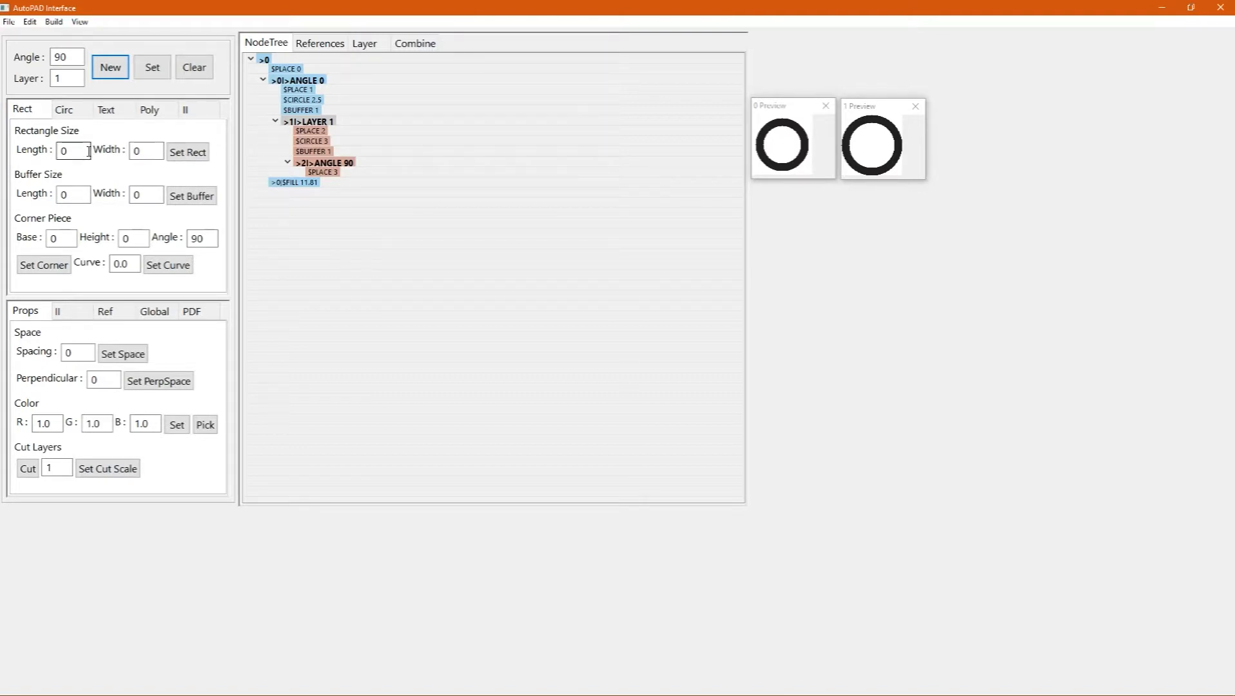
left_click_drag(87, 152, 49, 157)
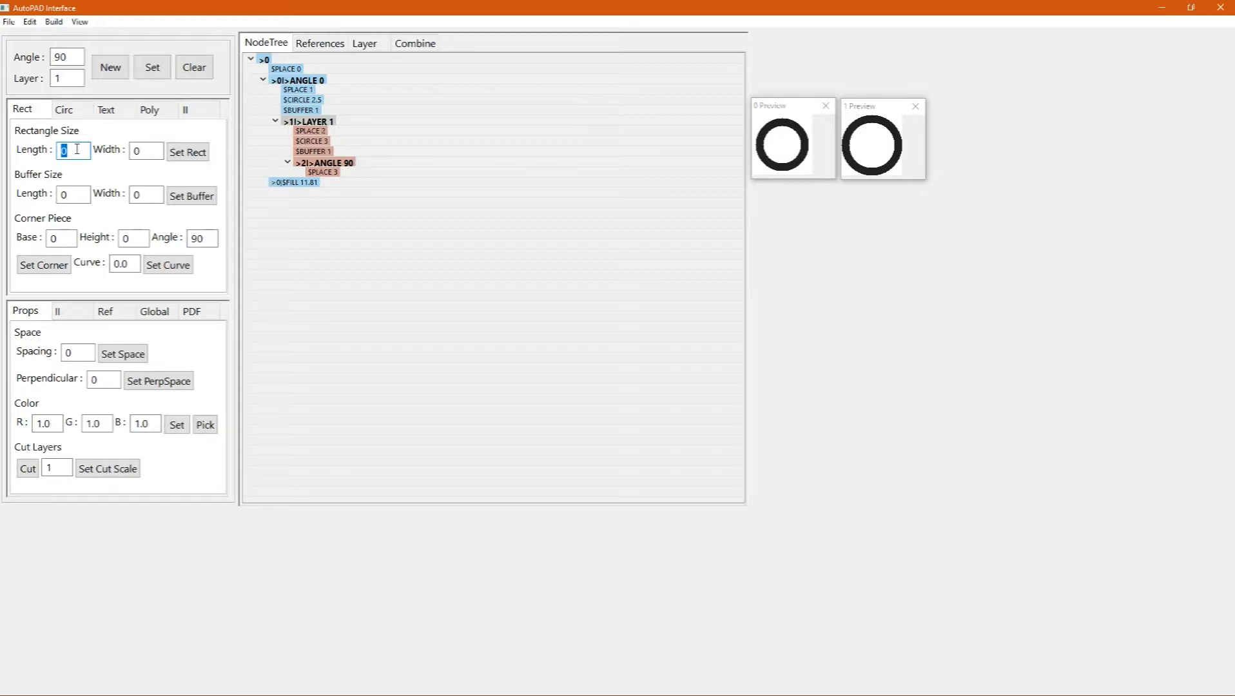
type("6")
key("Tab")
left_click(174, 158)
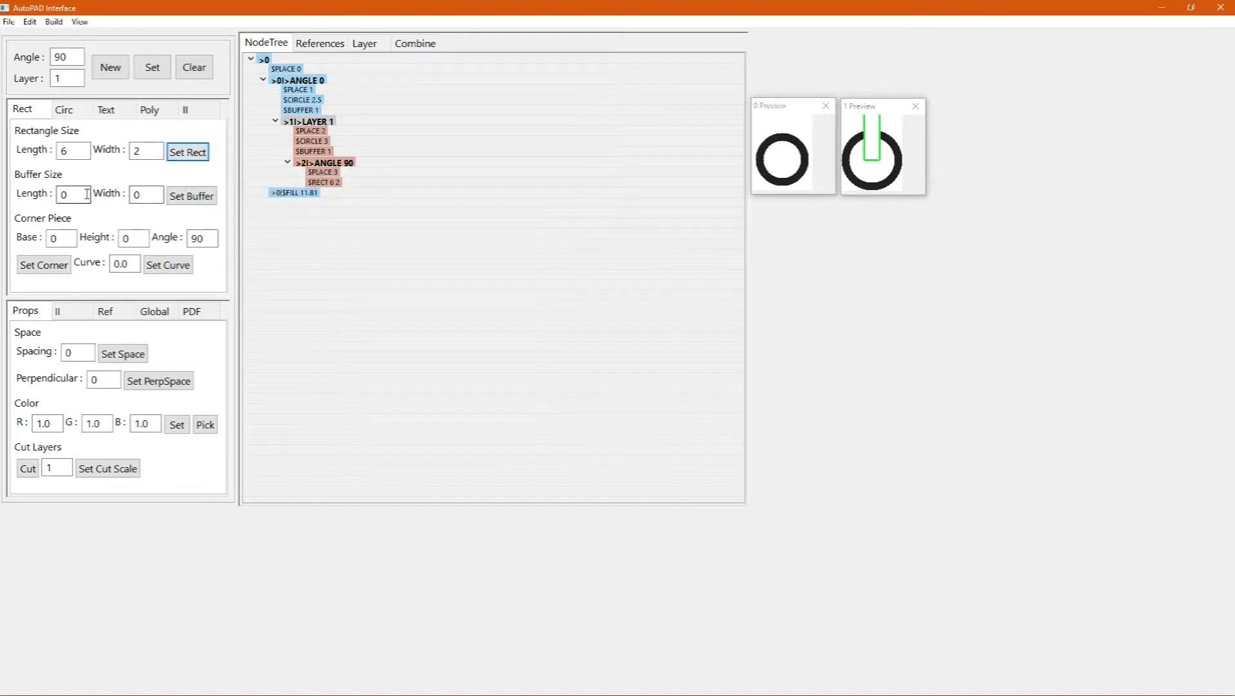
Give the rectangle node a buffer border with length 1 and width 1
left_click_drag(87, 194, 62, 192)
type("1")
key("Tab")
type("1")
left_click(190, 200)
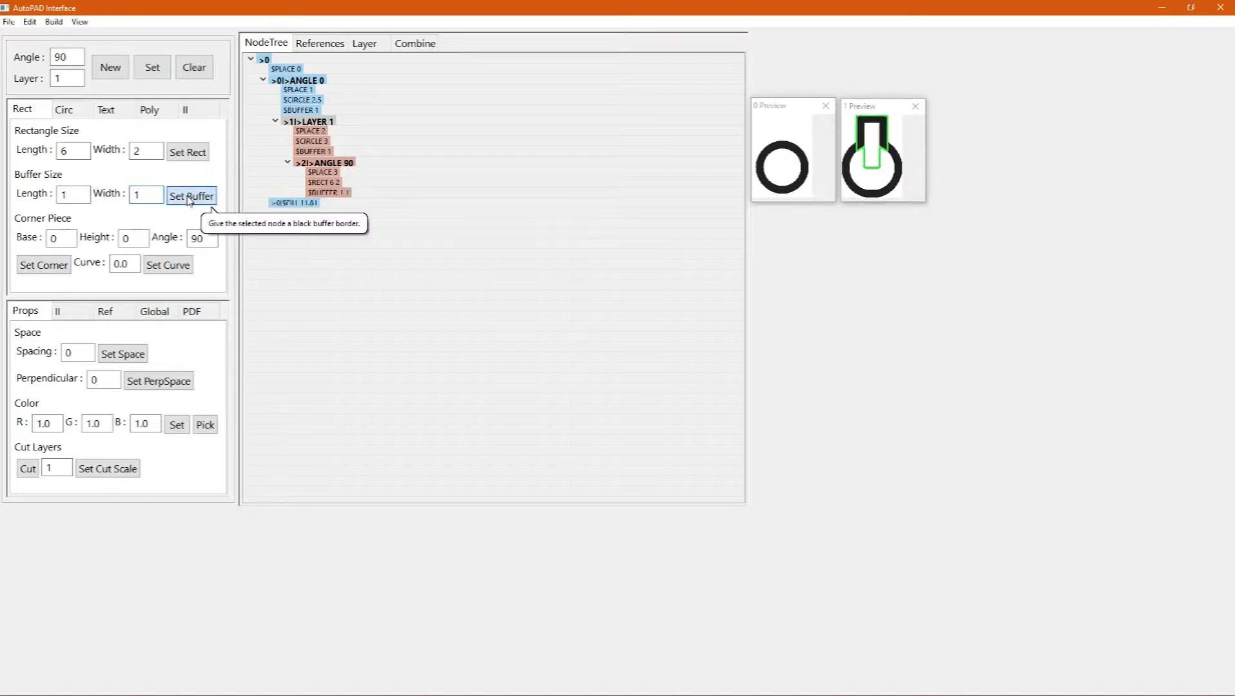
Select the rectangle in the layer 1 preview and attach a new node at angle 90 on layer 1 to it
left_click(882, 143)
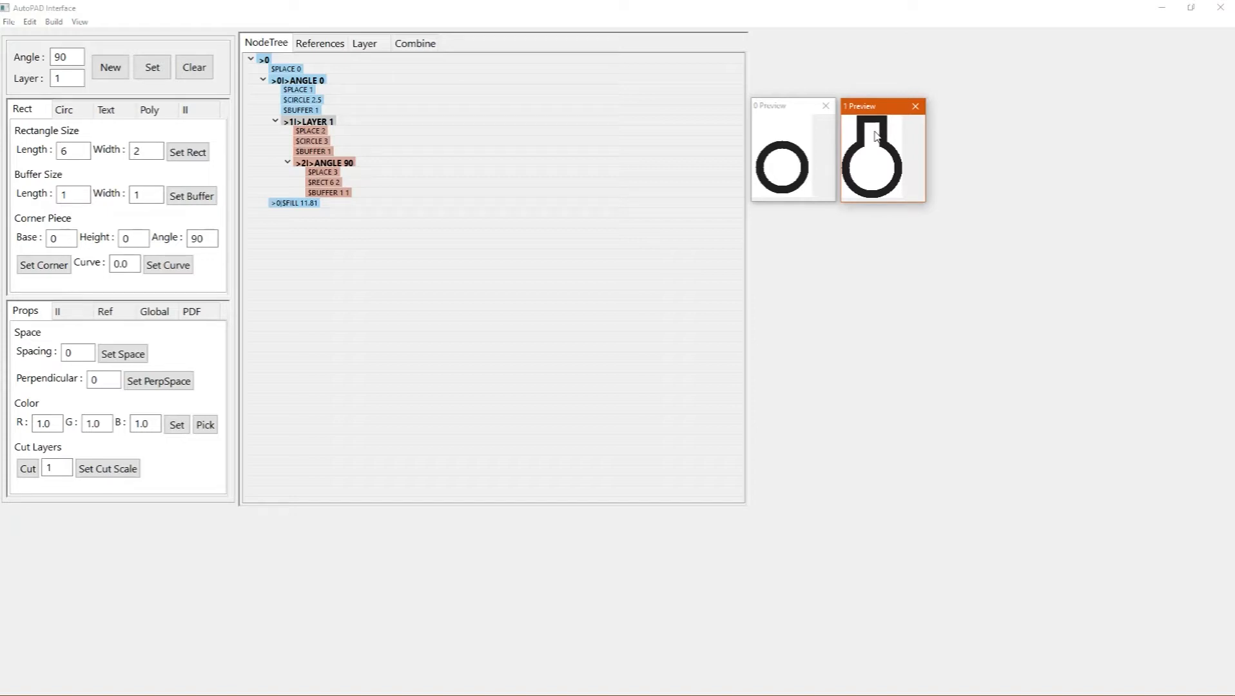
left_click(875, 135)
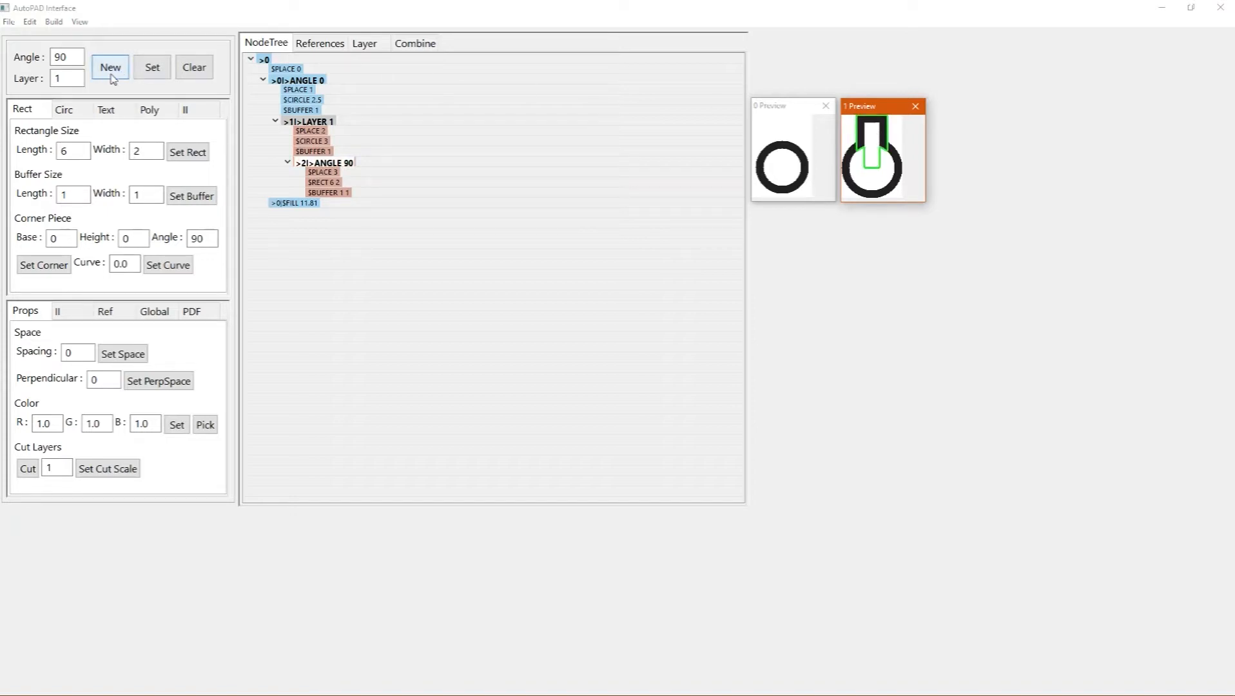
left_click(74, 56)
left_click(73, 57)
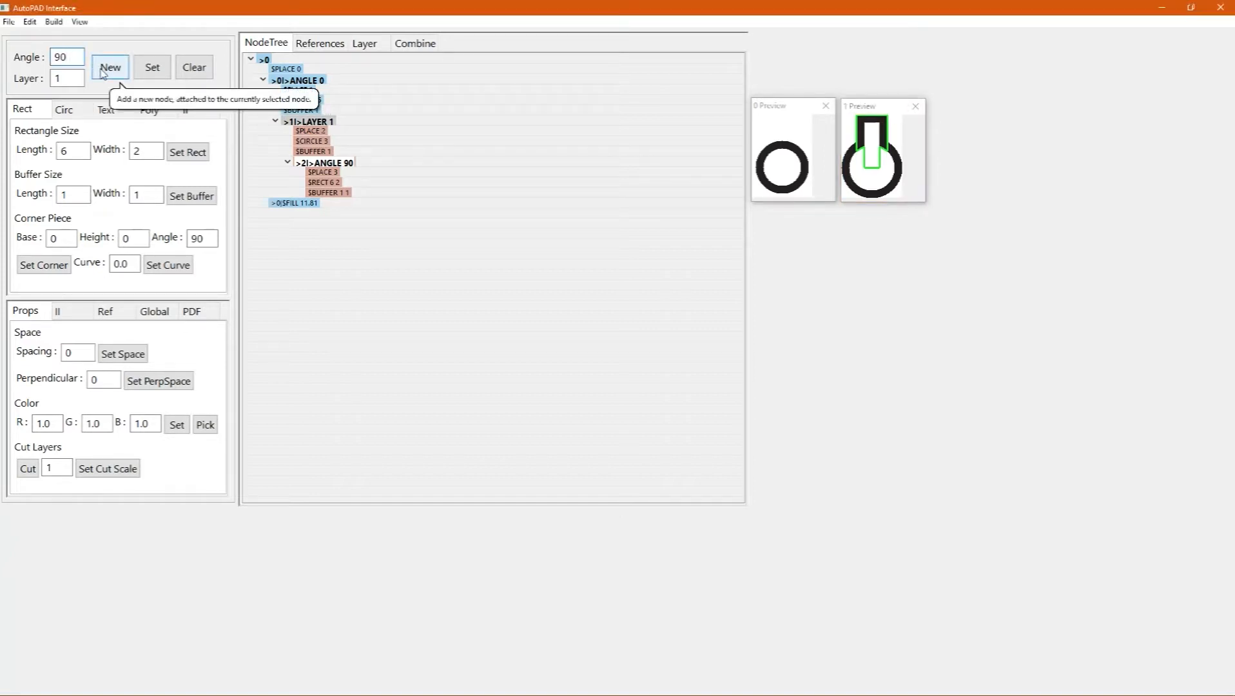
left_click(103, 68)
Make the new angle 90 node a circle with radius 2 and give it a buffer border of length 1
left_click(76, 109)
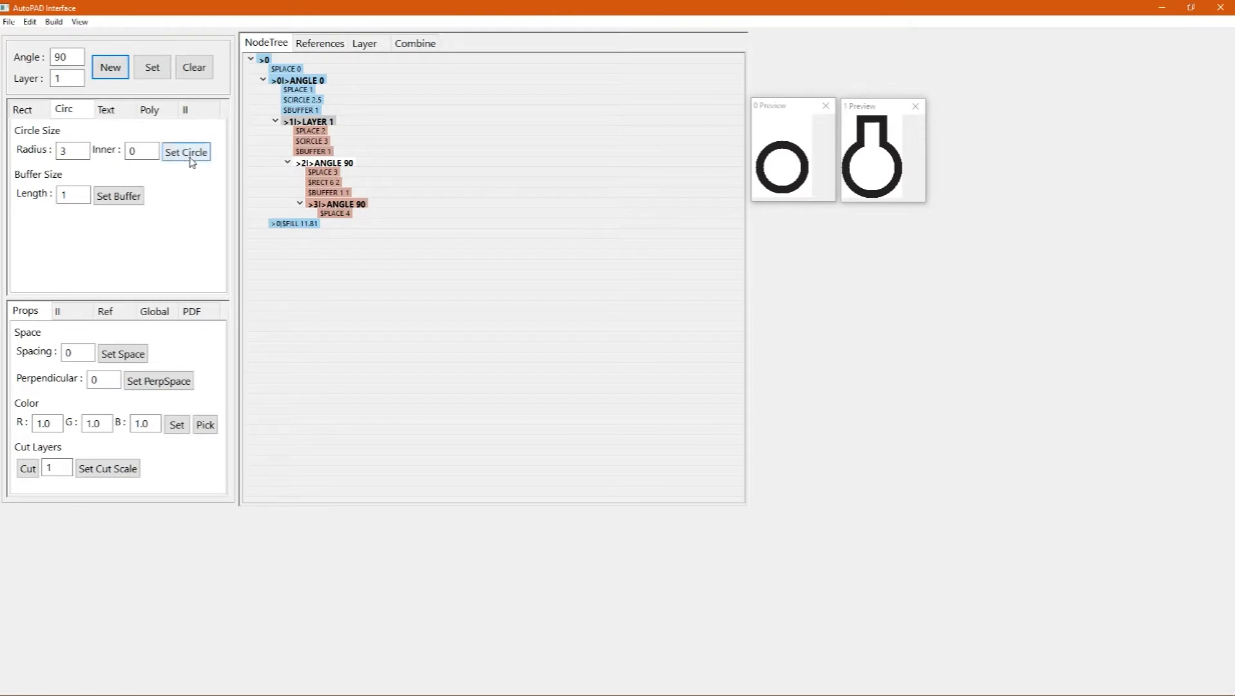
left_click_drag(75, 152, 47, 152)
type("2")
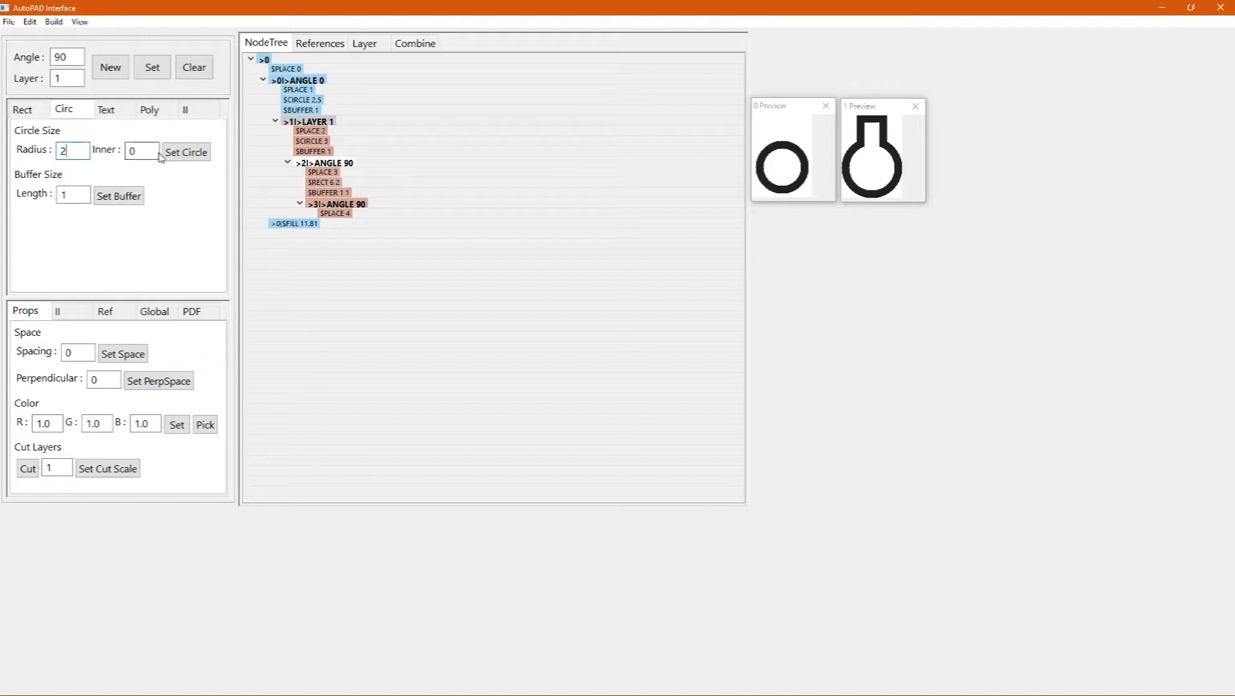
left_click(172, 153)
left_click(119, 197)
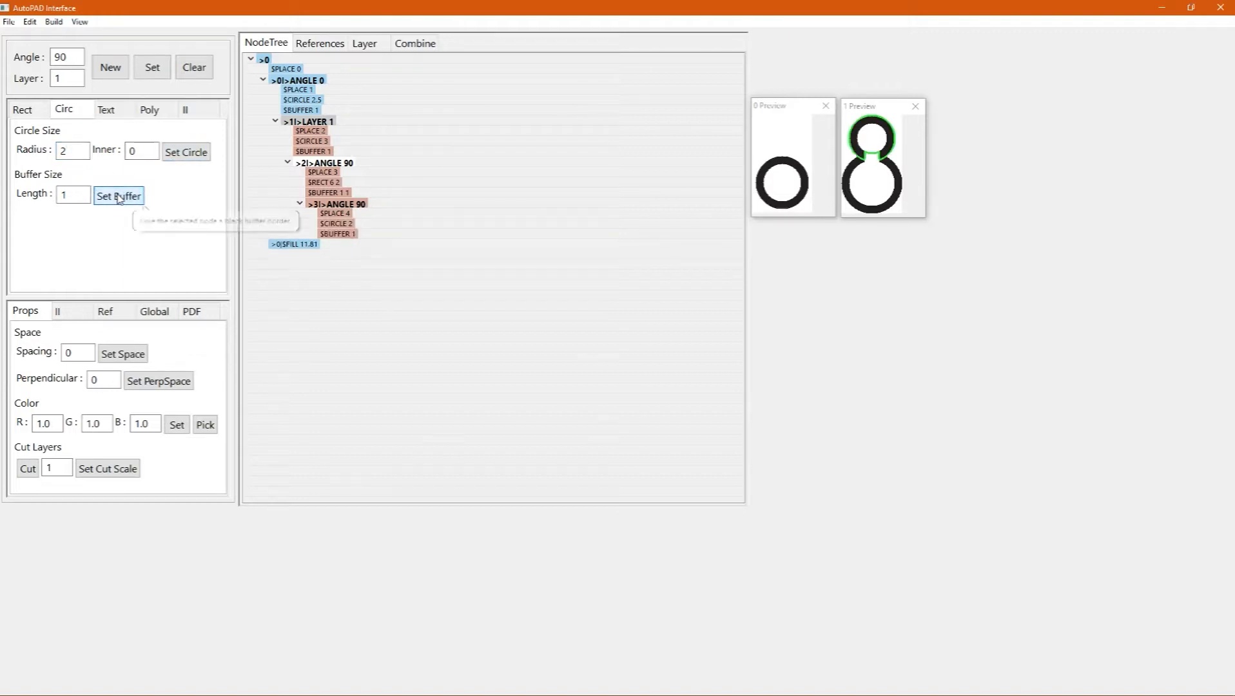
Set the length of the rectangle connecting the two layer 1 circles to 11
left_click(906, 160)
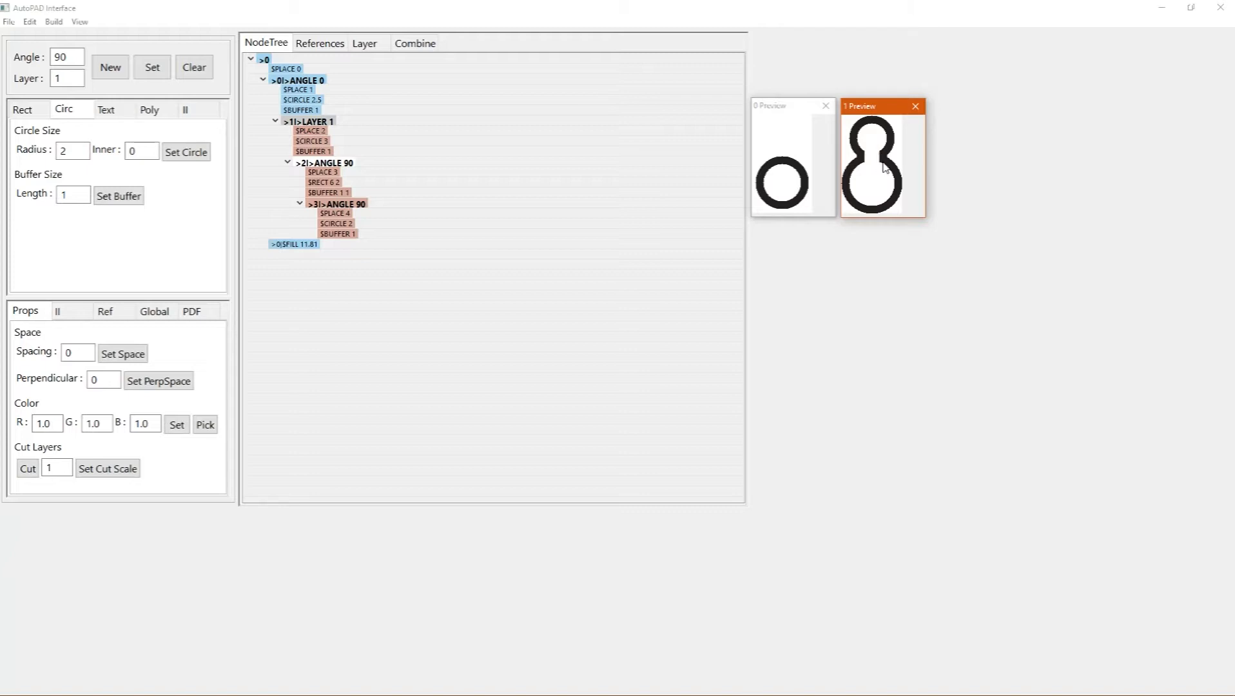
left_click(880, 164)
left_click(38, 114)
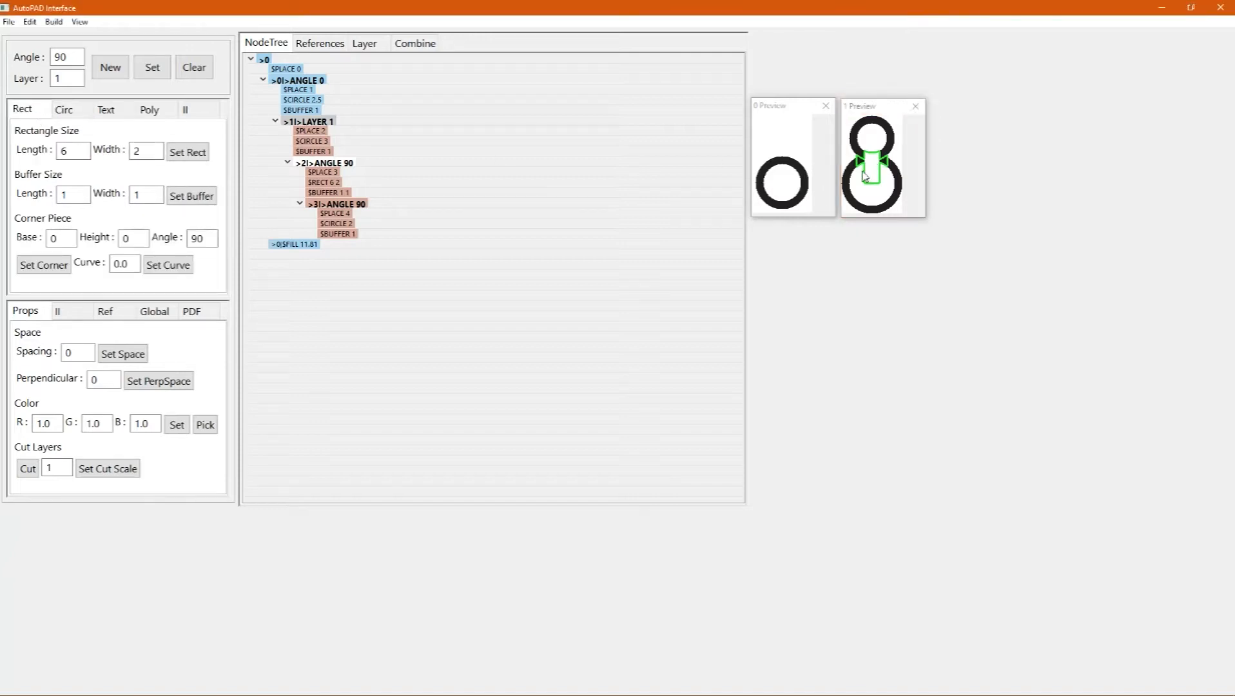
double_click(75, 152)
type("11")
left_click(187, 152)
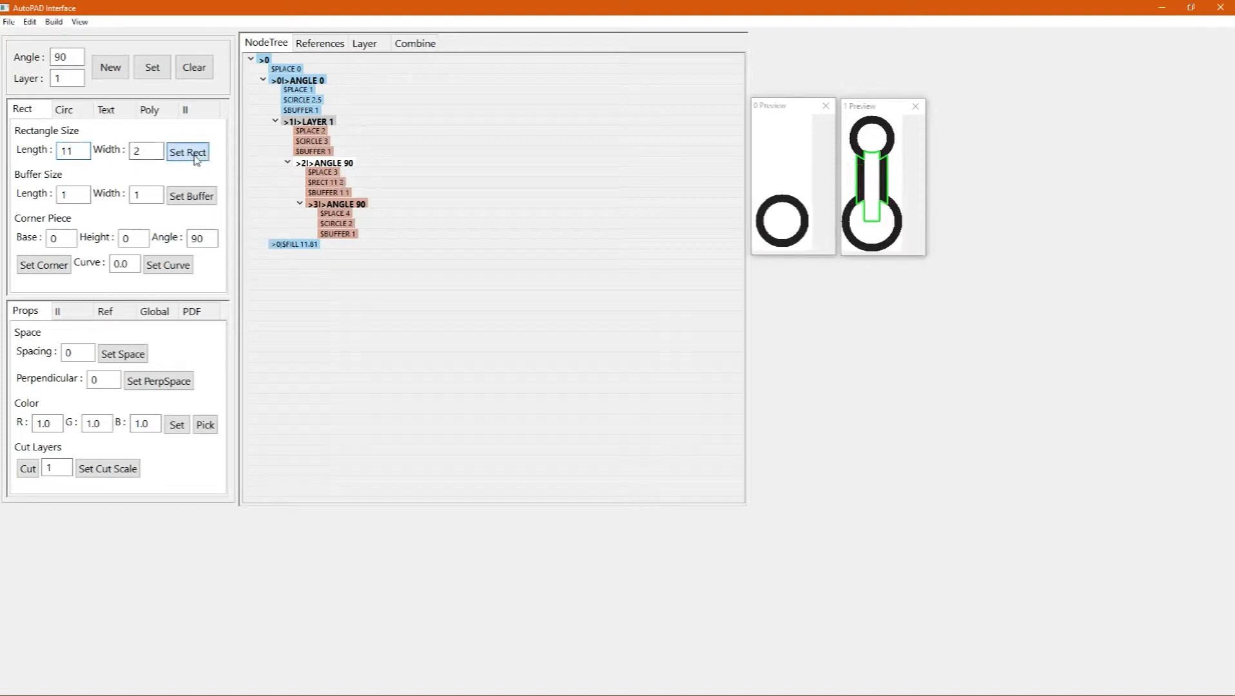
left_click(898, 188)
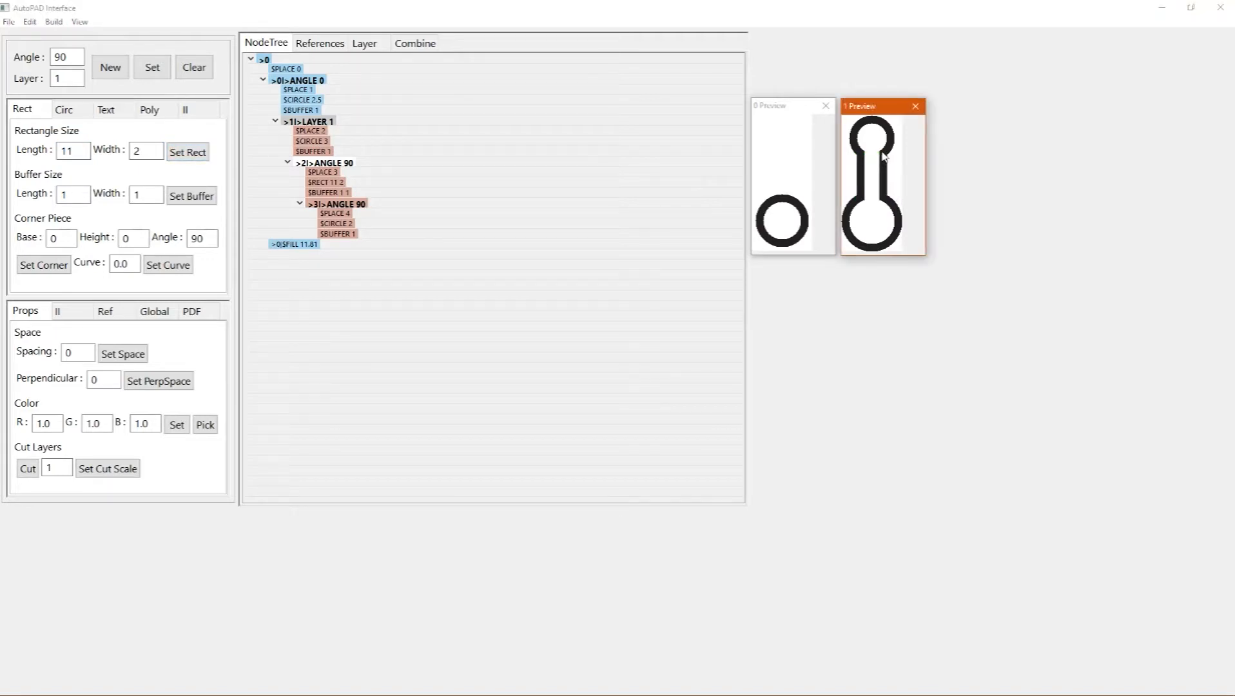
Attach an angle 270 node on layer 1 to the radius 3 circle as an 11 by 2 rectangle with a 1 by 1 buffer
left_click(875, 227)
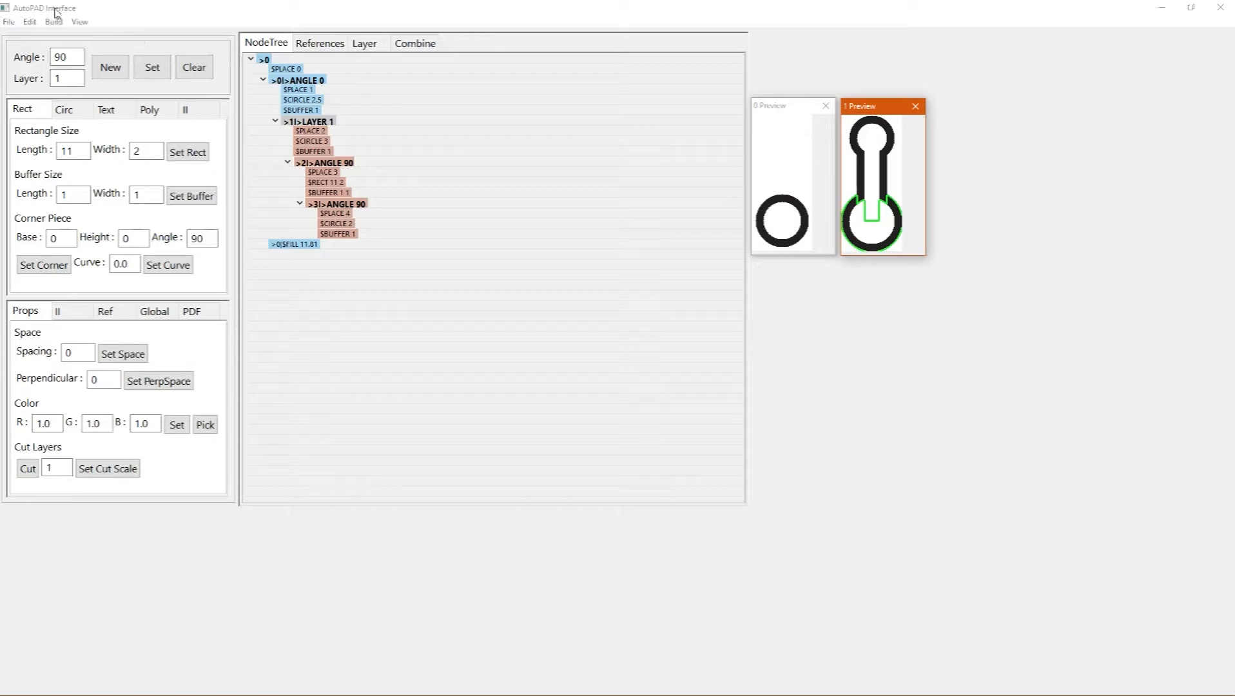
double_click(58, 56)
type("270")
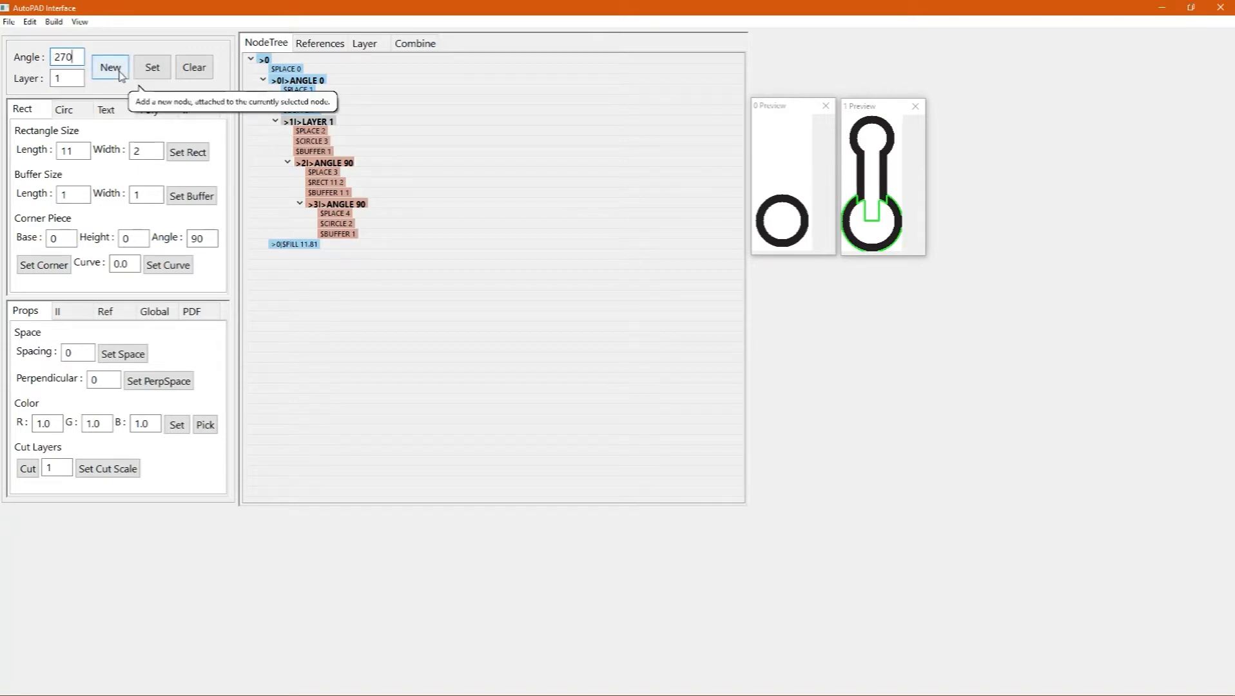
left_click(120, 75)
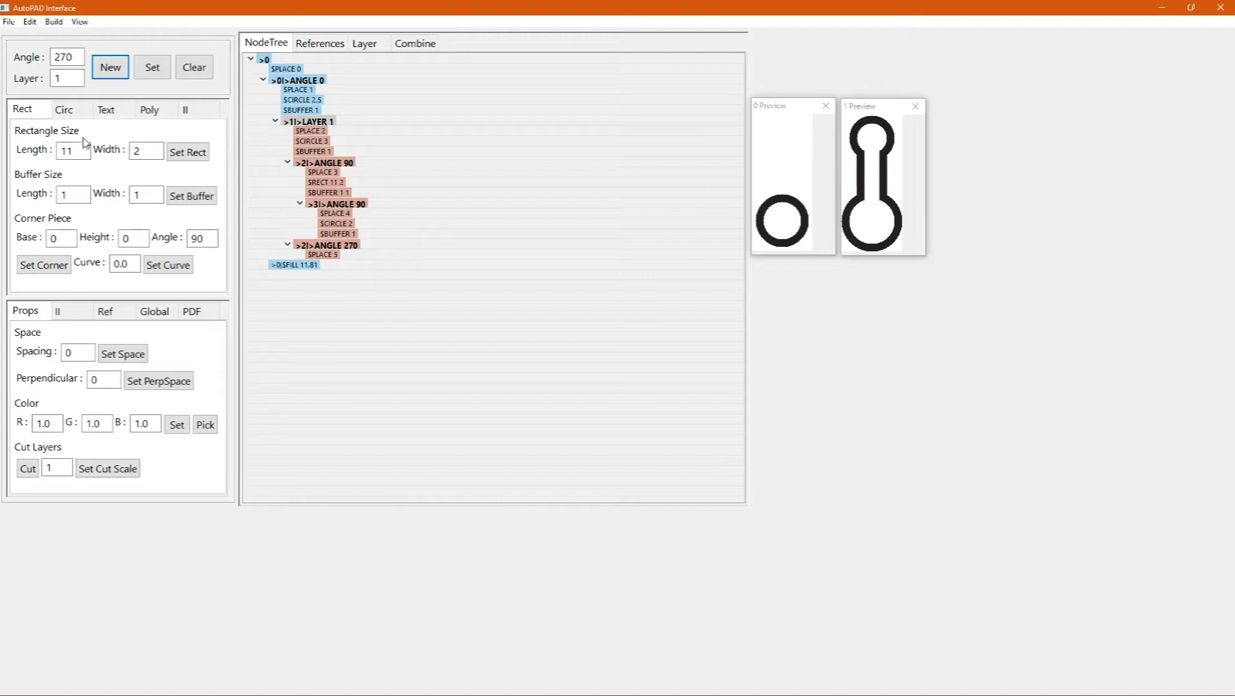
left_click(190, 154)
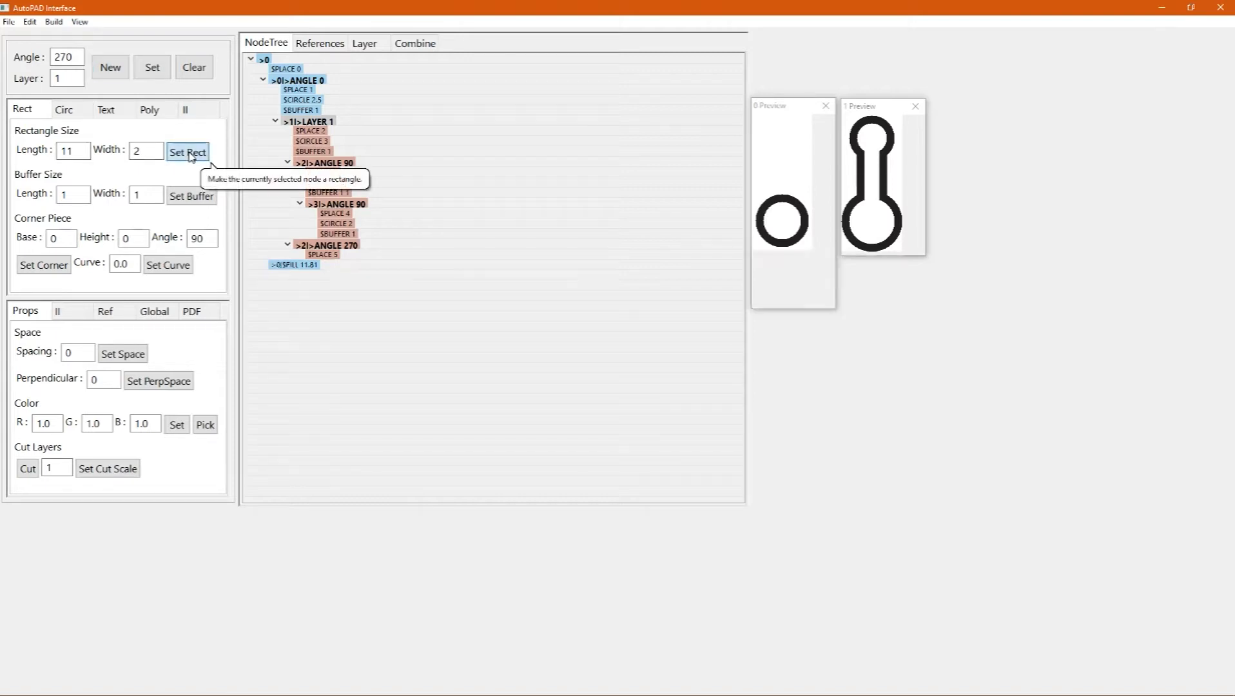
left_click(184, 197)
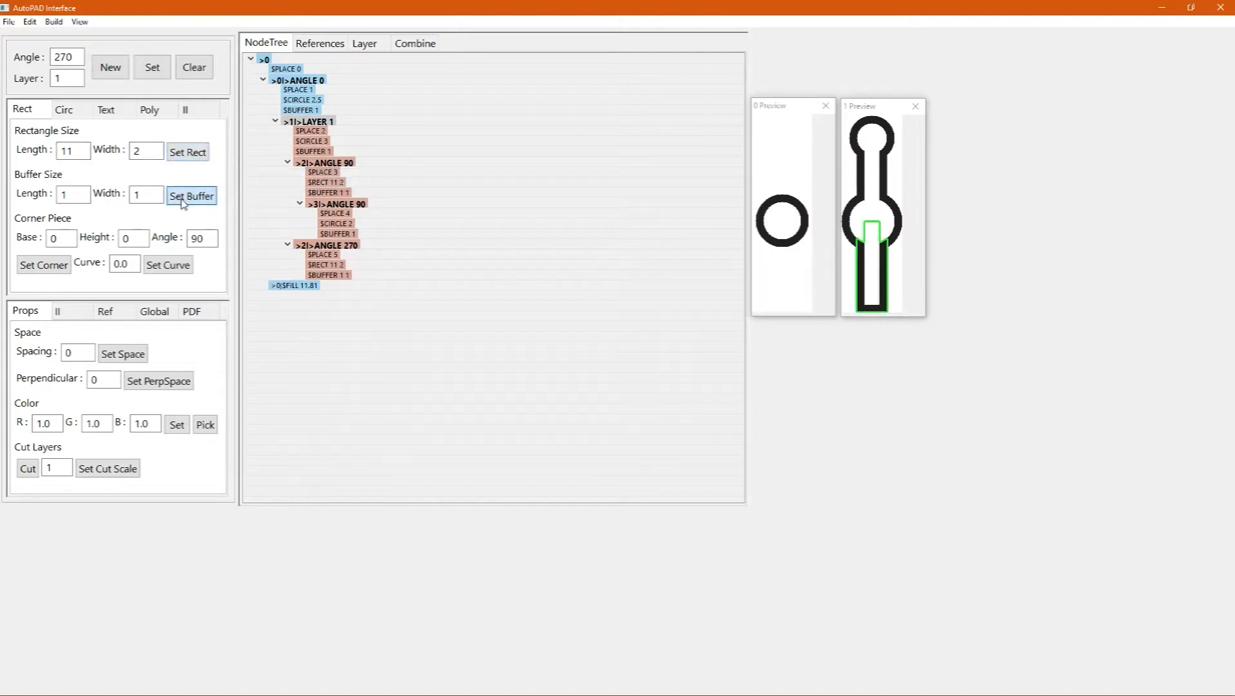
Attach an angle 270 node on layer 1 to the lower rectangle as a radius 3 circle with buffer length 1
left_click(117, 77)
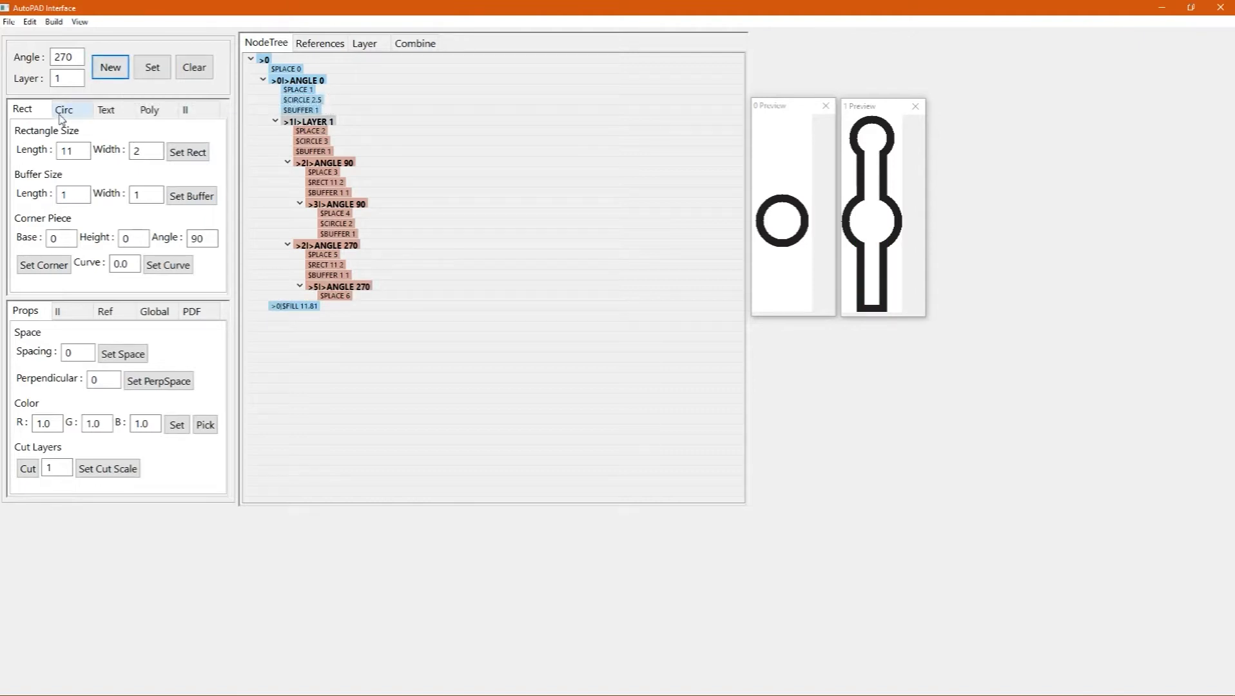
left_click(62, 111)
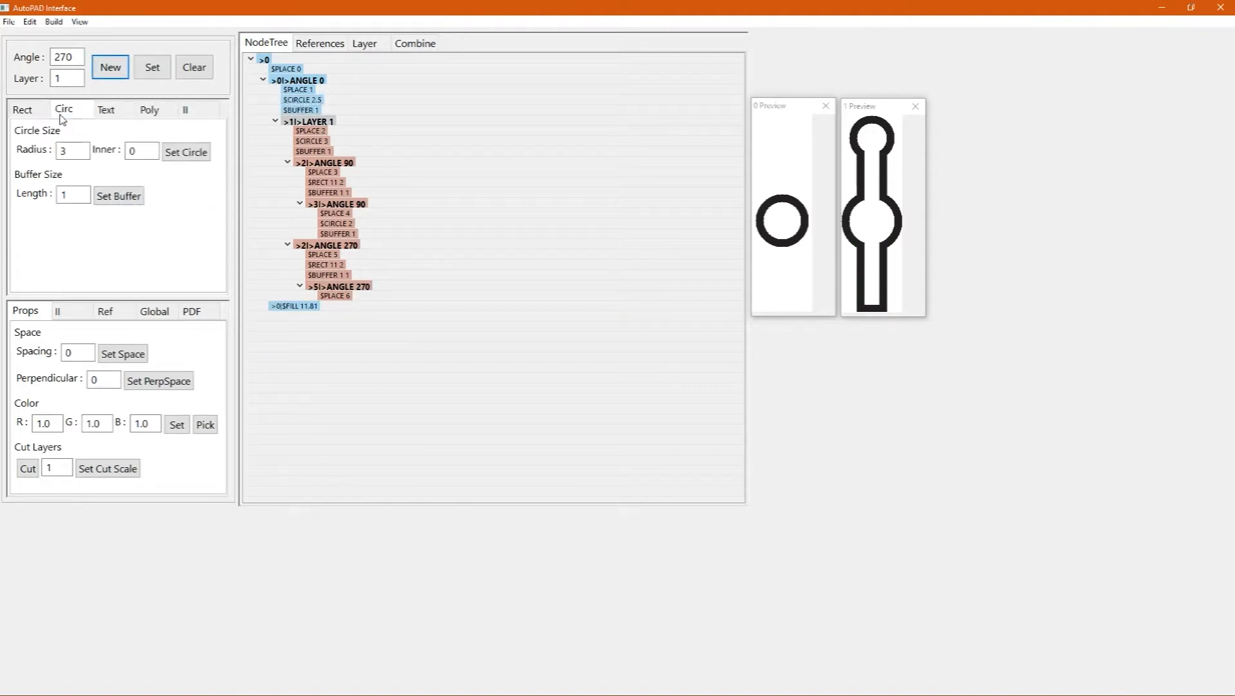
left_click(191, 157)
left_click(129, 196)
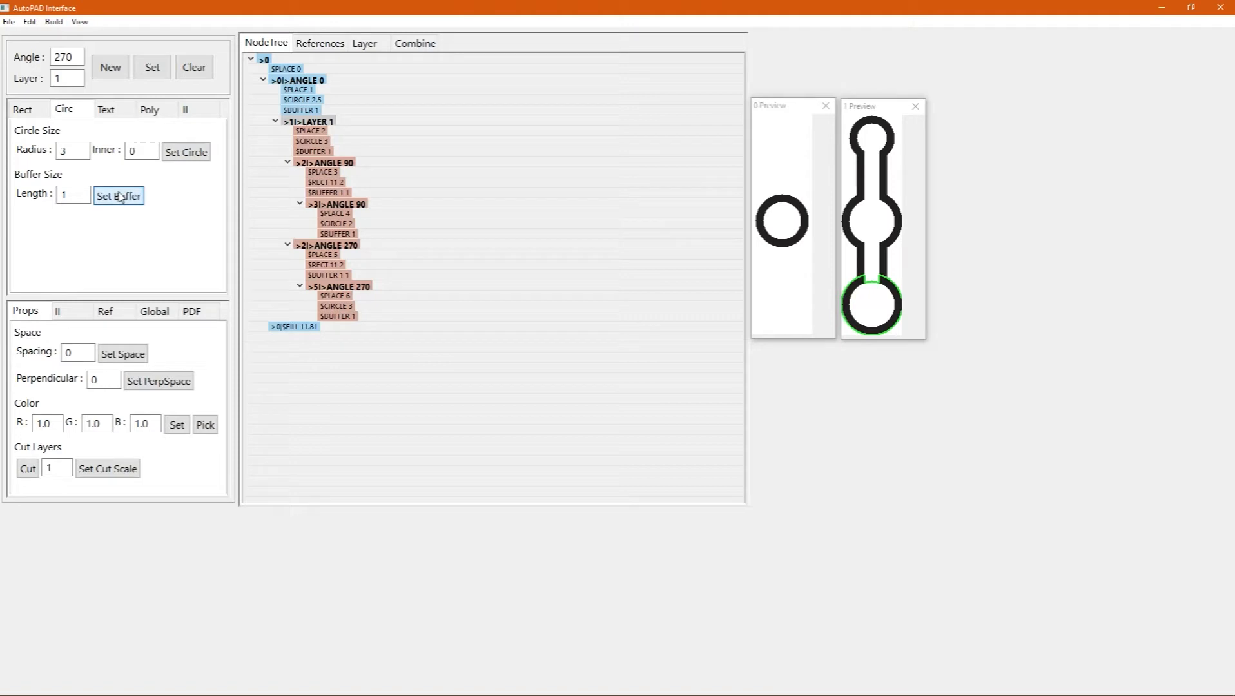
Set the radius of the lowest layer 1 circle to 2
left_click(861, 323)
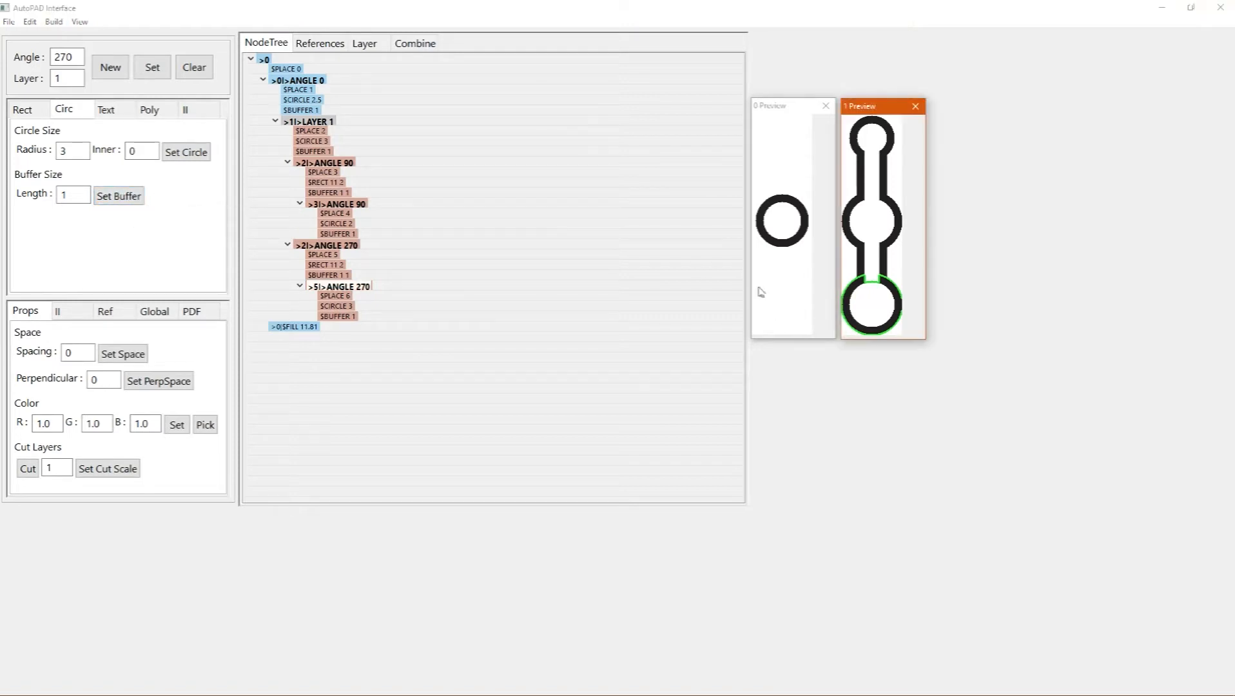
left_click(69, 149)
double_click(65, 151)
type("2")
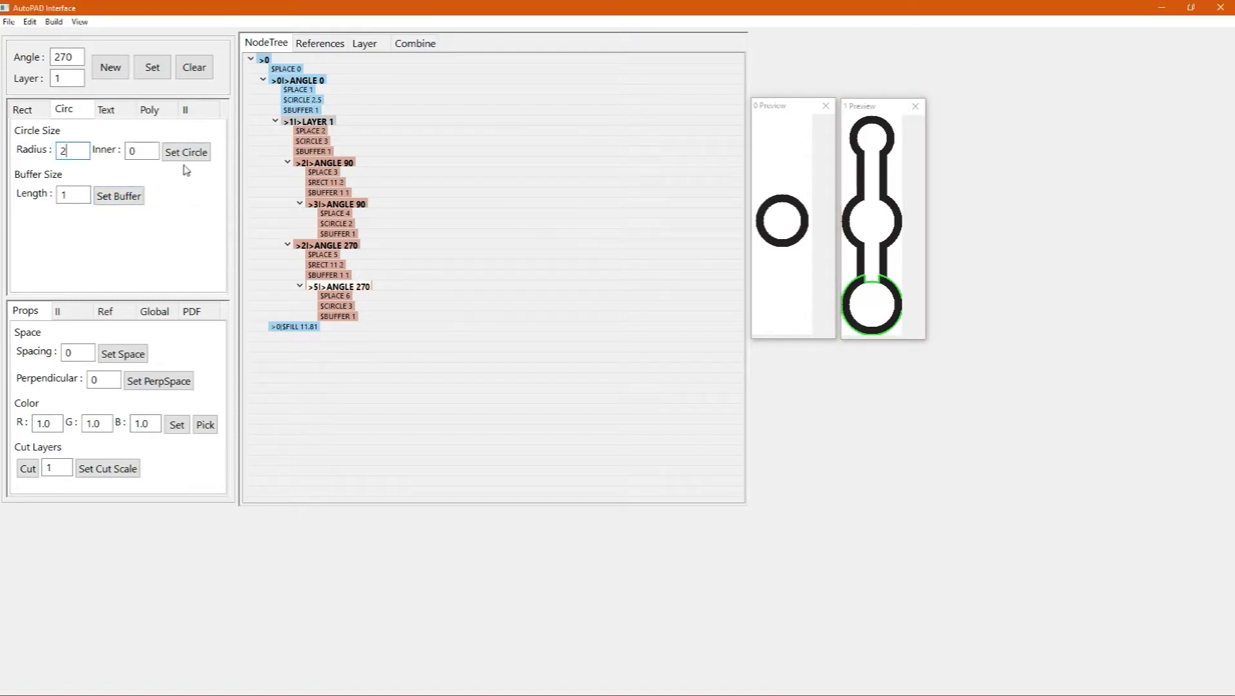
left_click(187, 154)
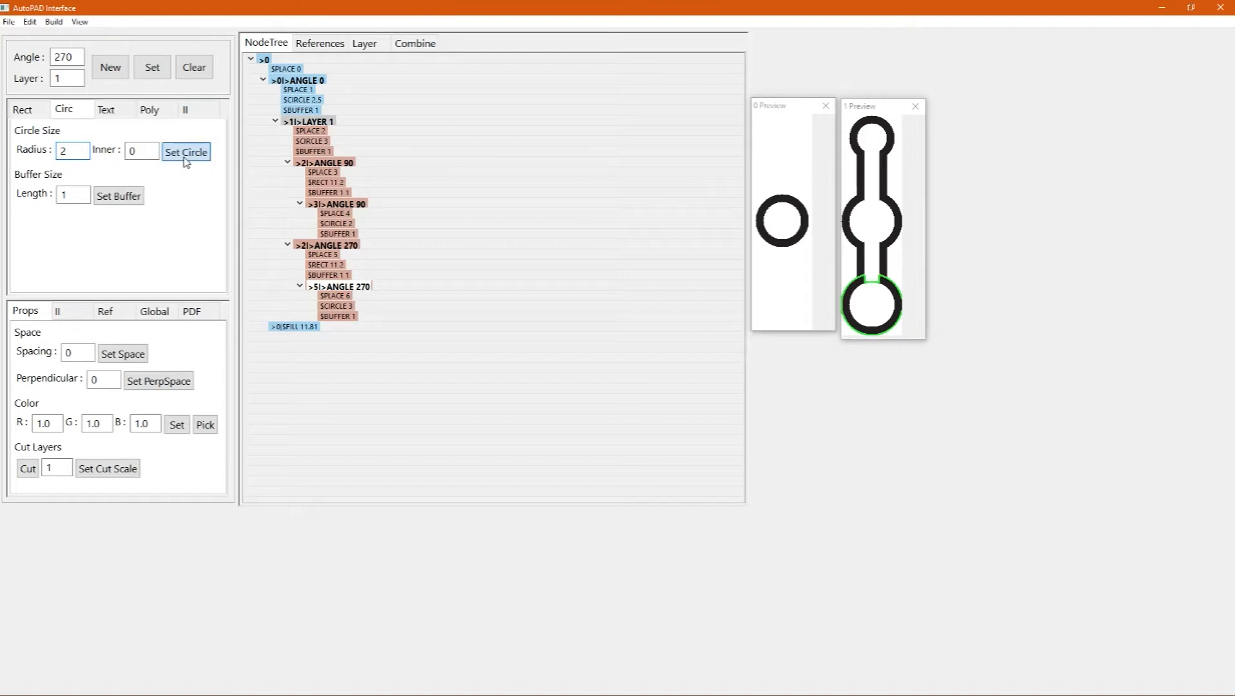
left_click(901, 272)
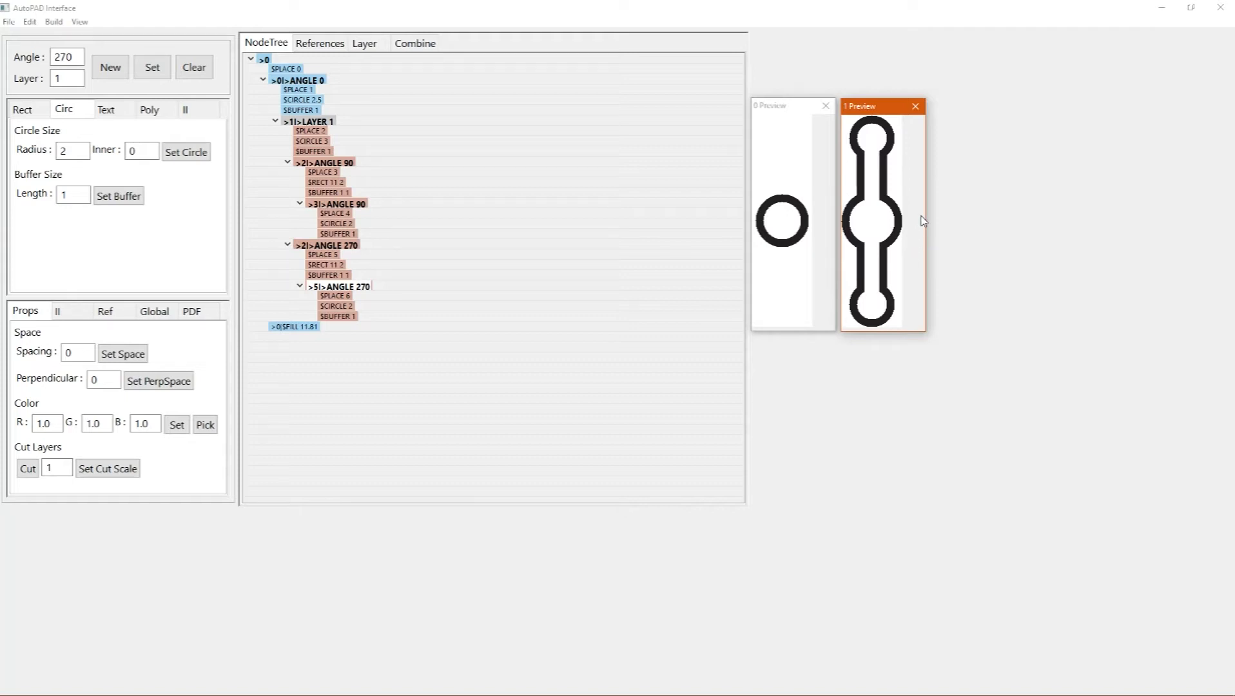
Attach a new node on layer 2 to the uppermost circle in the layer 1 preview
left_click(874, 131)
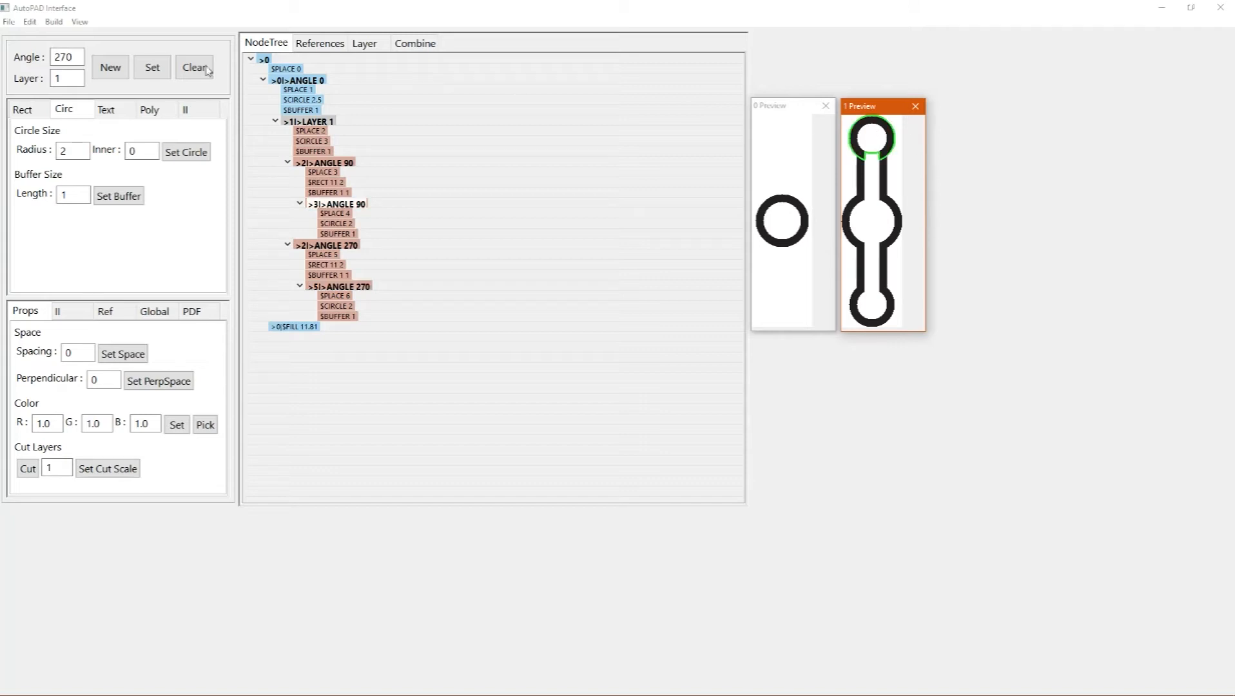
left_click(65, 79)
key("BackSpace")
type("2")
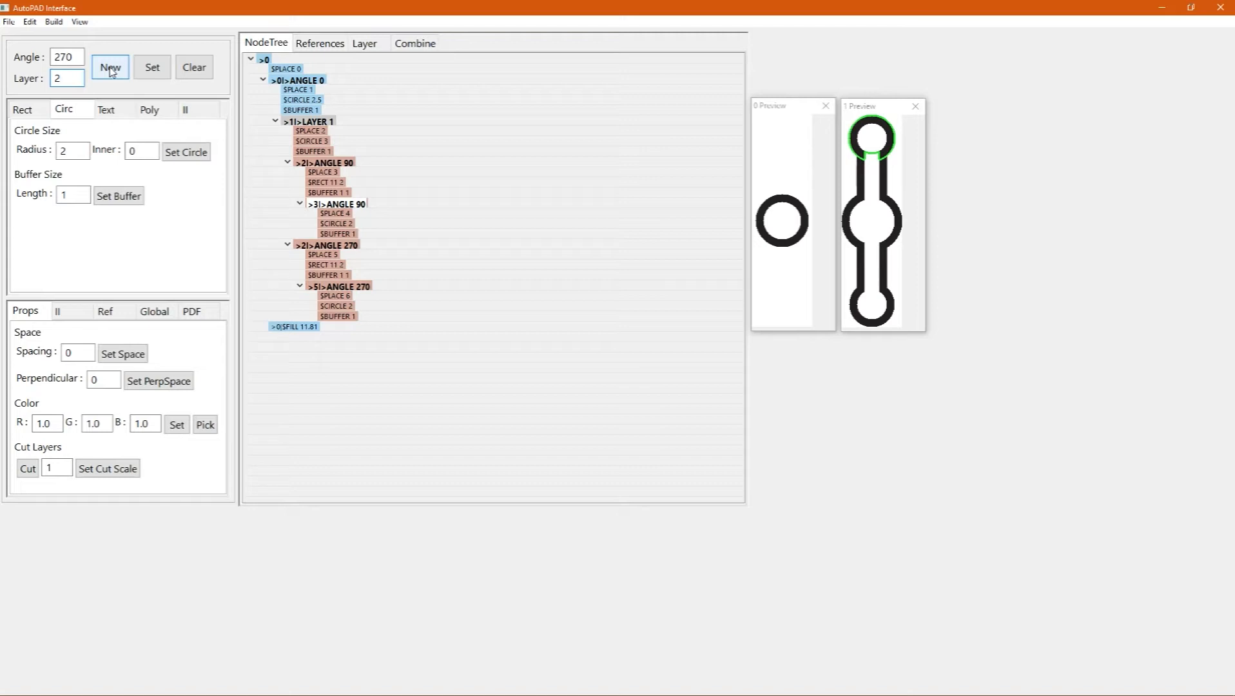
left_click(111, 70)
left_click(111, 70)
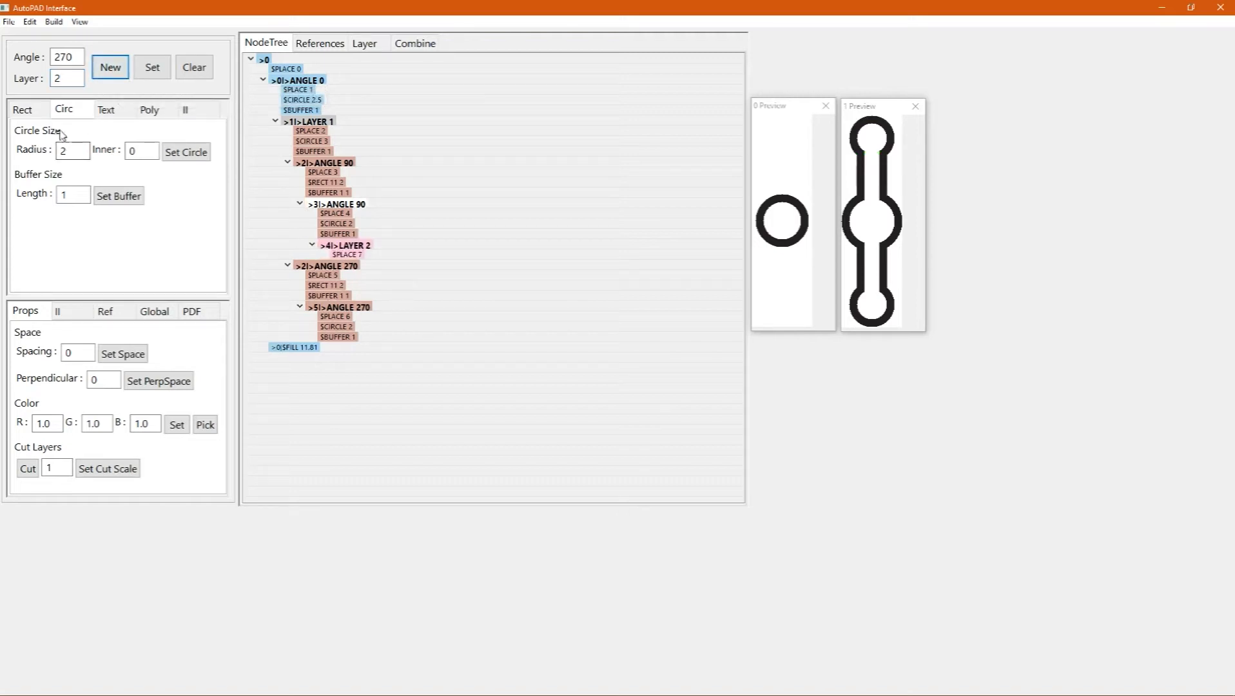
Make the layer 2 node a radius 2 circle with buffer length 1, and place its preview beside the layer 1 preview
left_click(186, 153)
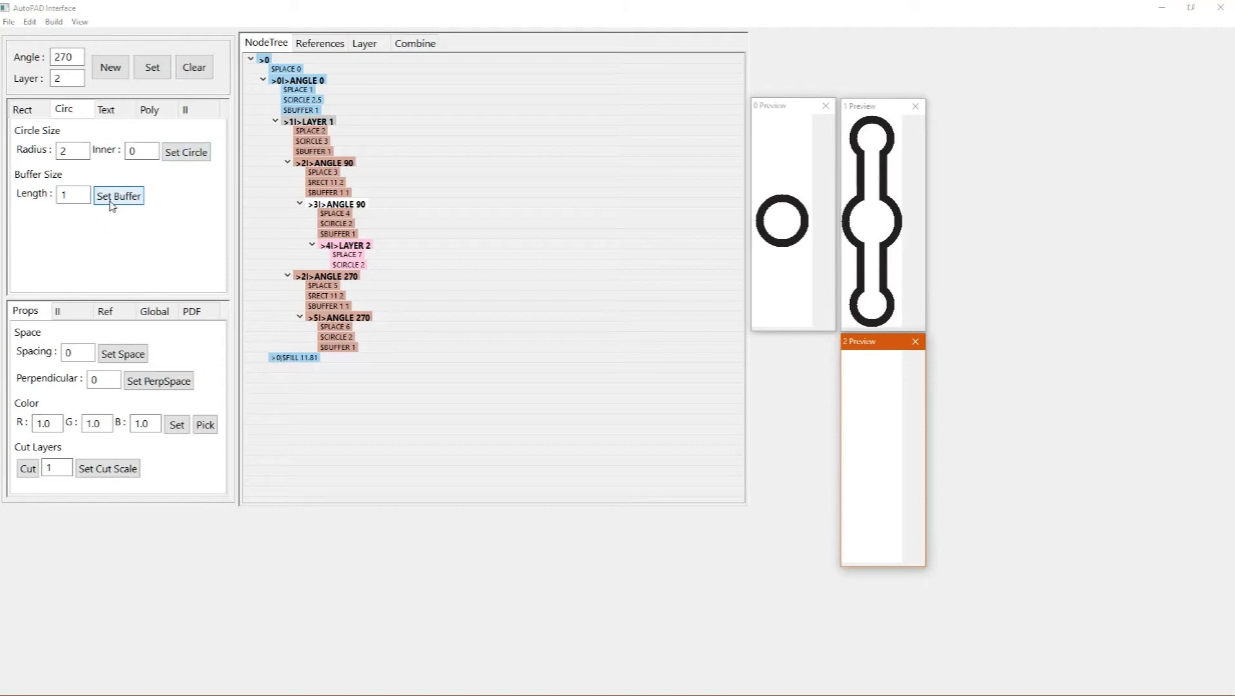
left_click(111, 205)
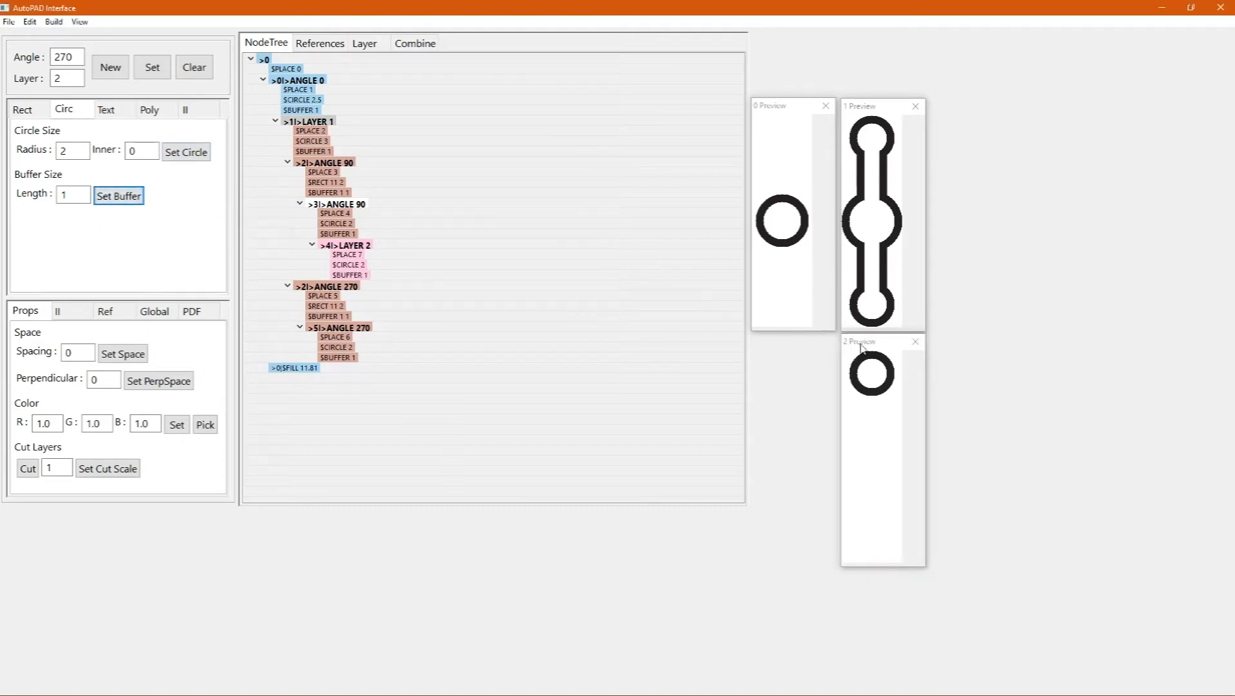
left_click_drag(879, 348, 970, 114)
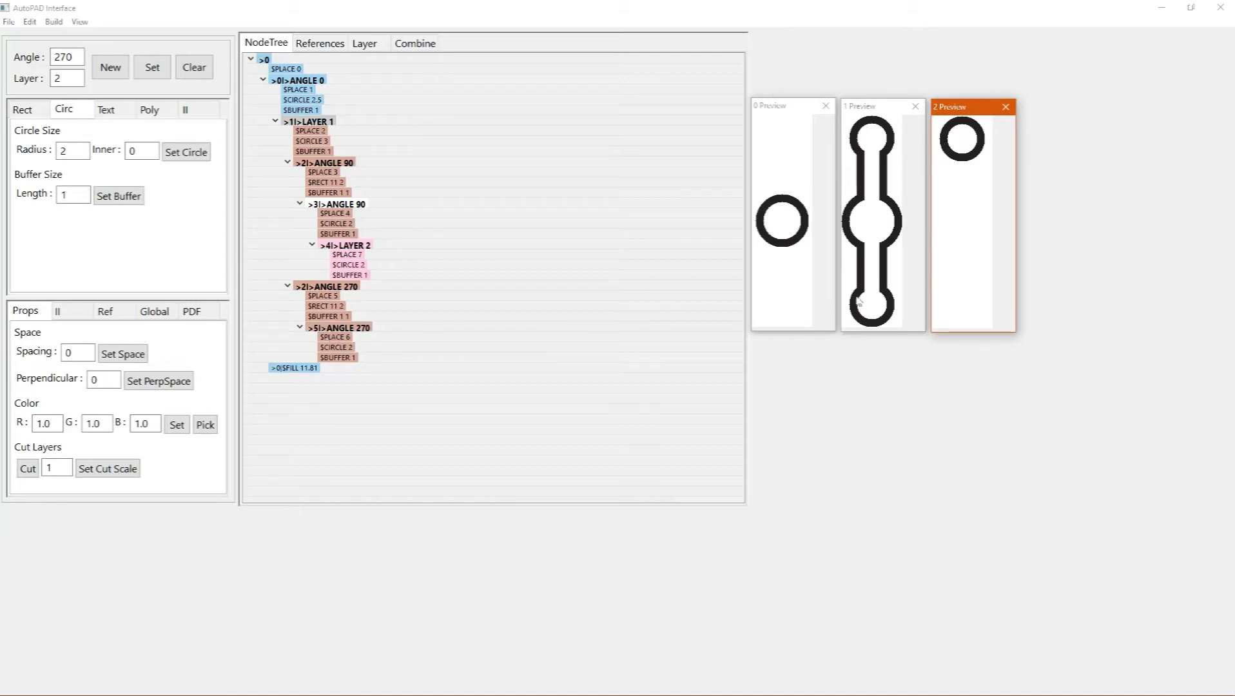
Attach a layer 2 node to the lowest layer 1 circle and make it a radius 2 circle with buffer length 1
left_click(875, 310)
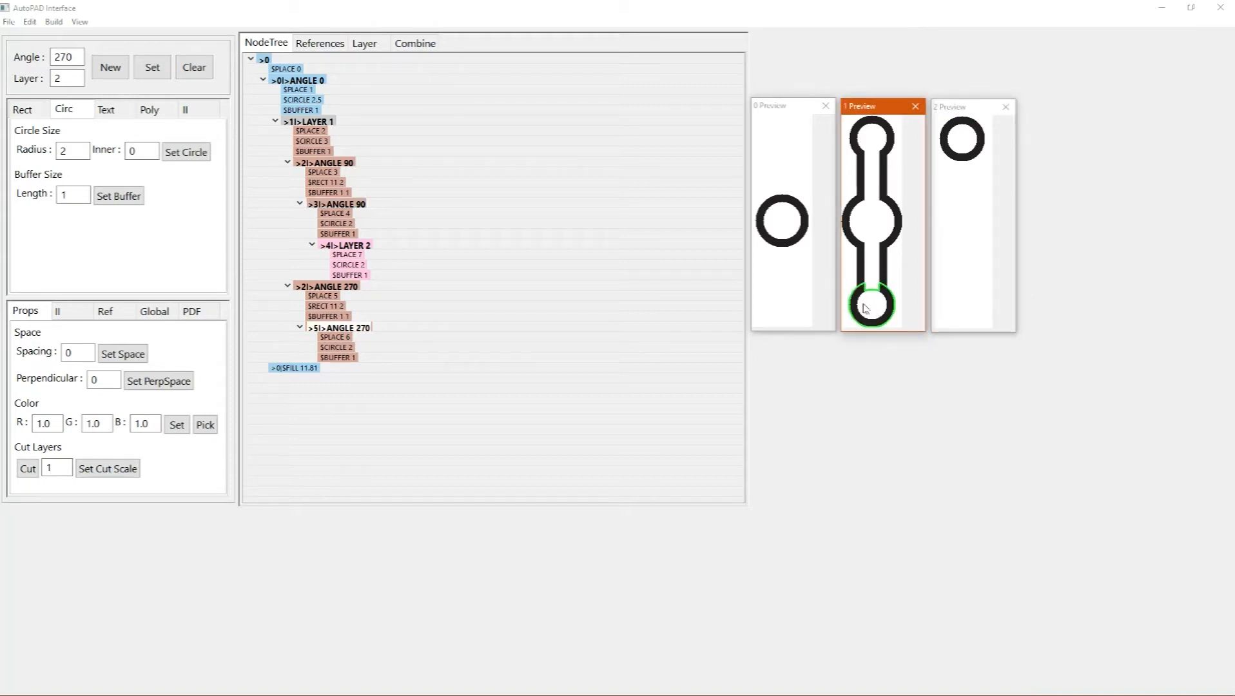
left_click(112, 68)
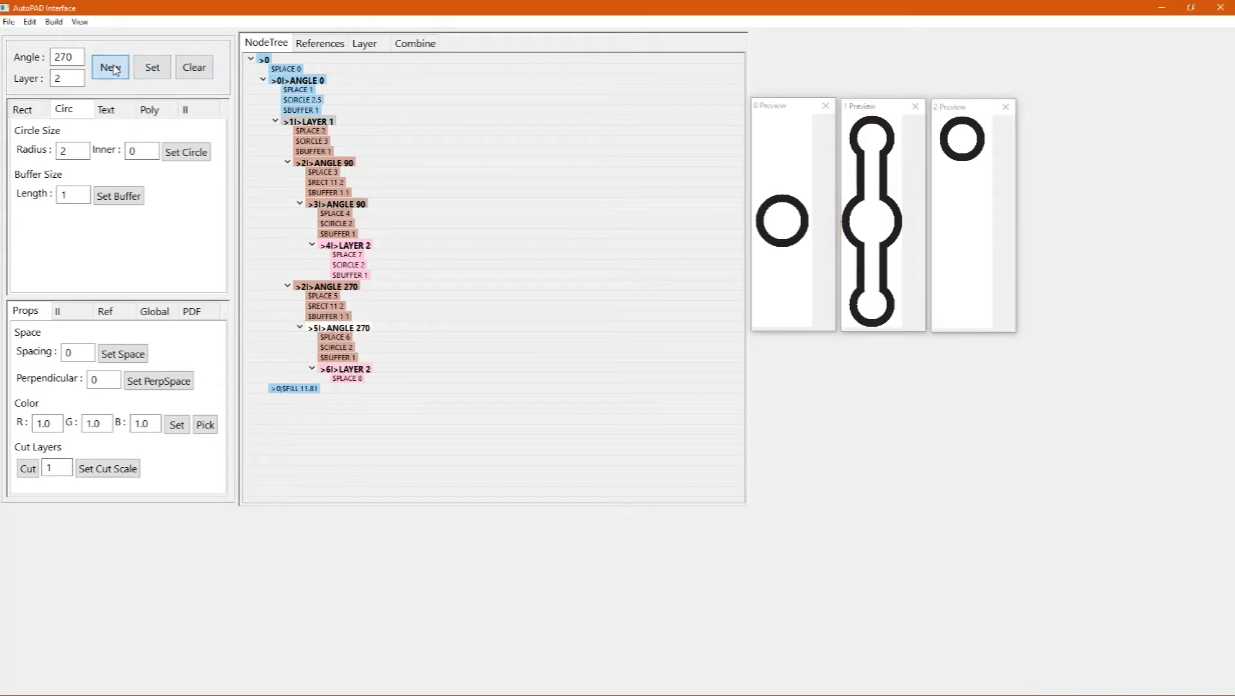
left_click(185, 152)
left_click(111, 197)
left_click_drag(978, 107, 978, 107)
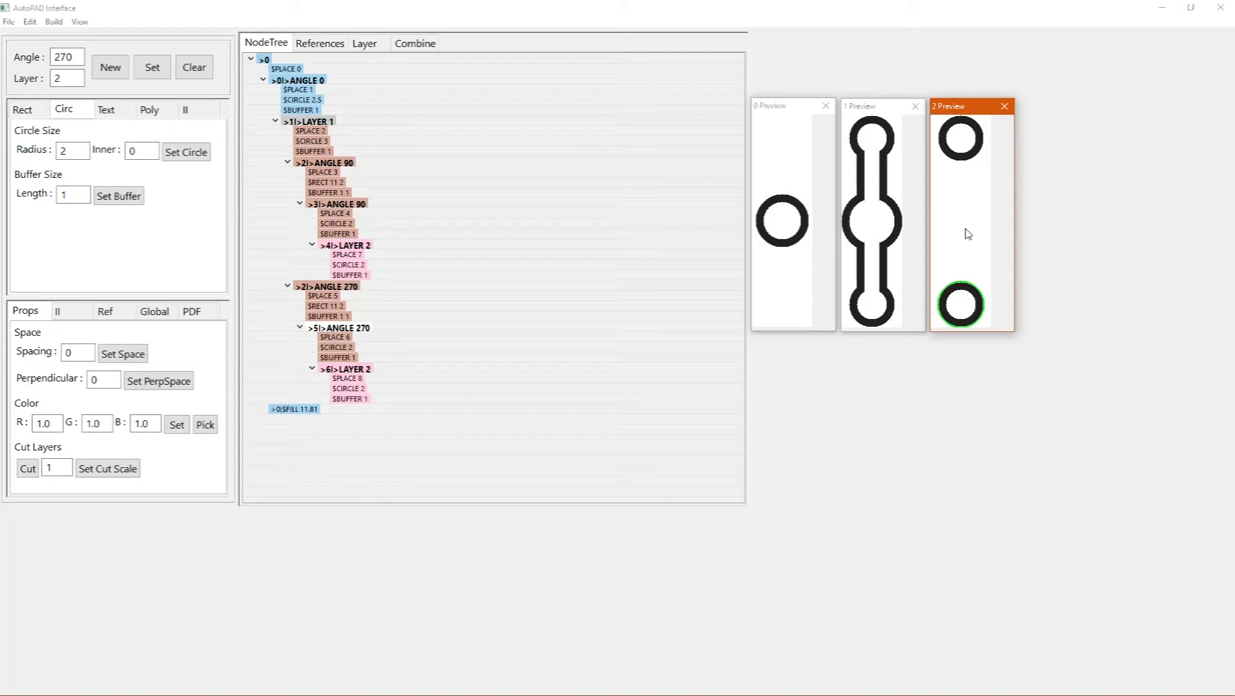
left_click(1033, 221)
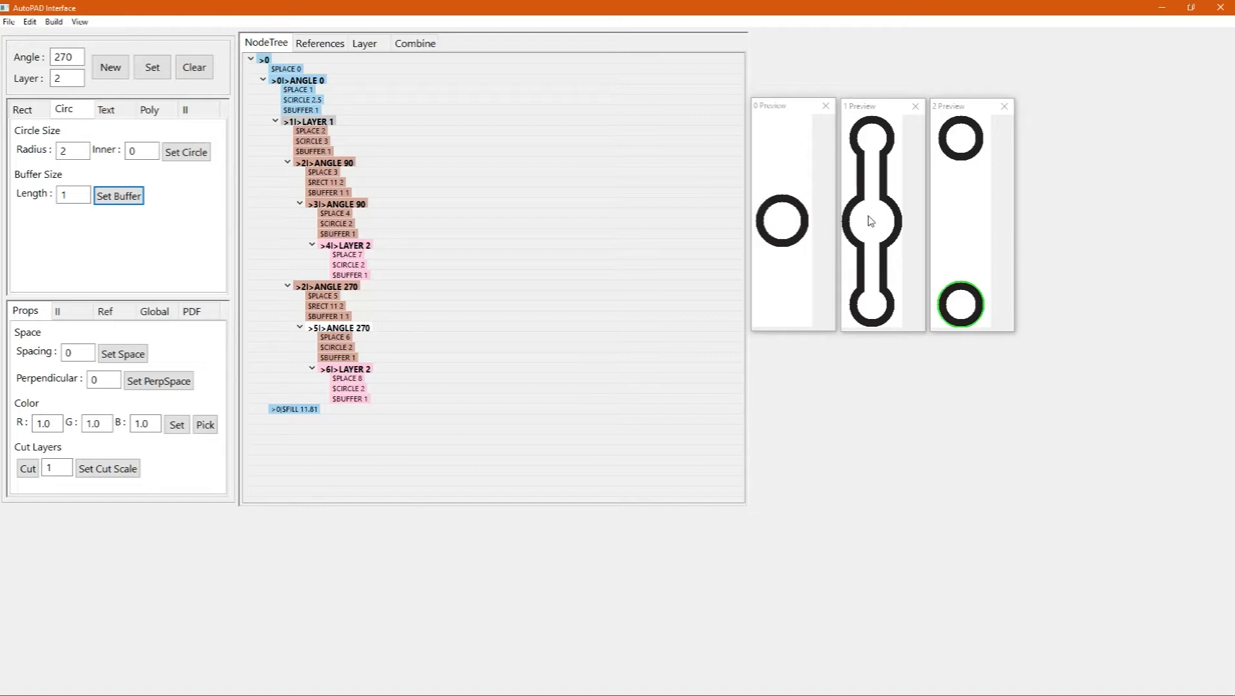
Select the root node and add a global buffer box with length 0 and width 0
left_click(141, 316)
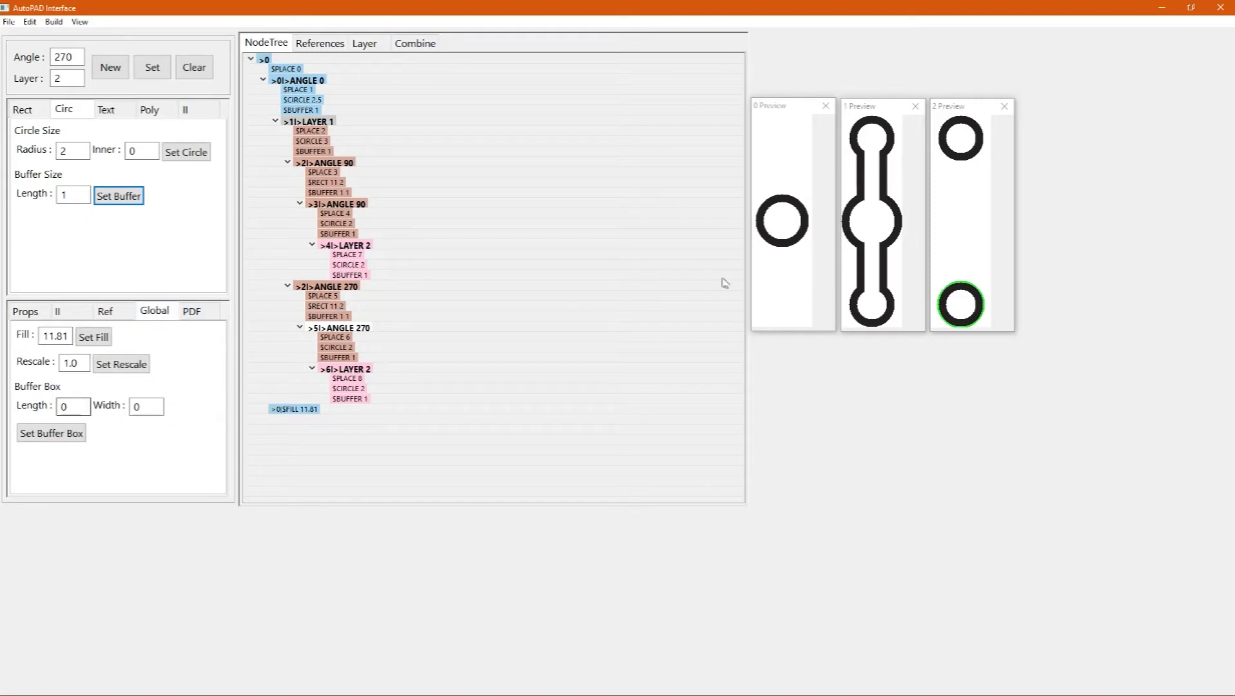
left_click(265, 60)
left_click(80, 405)
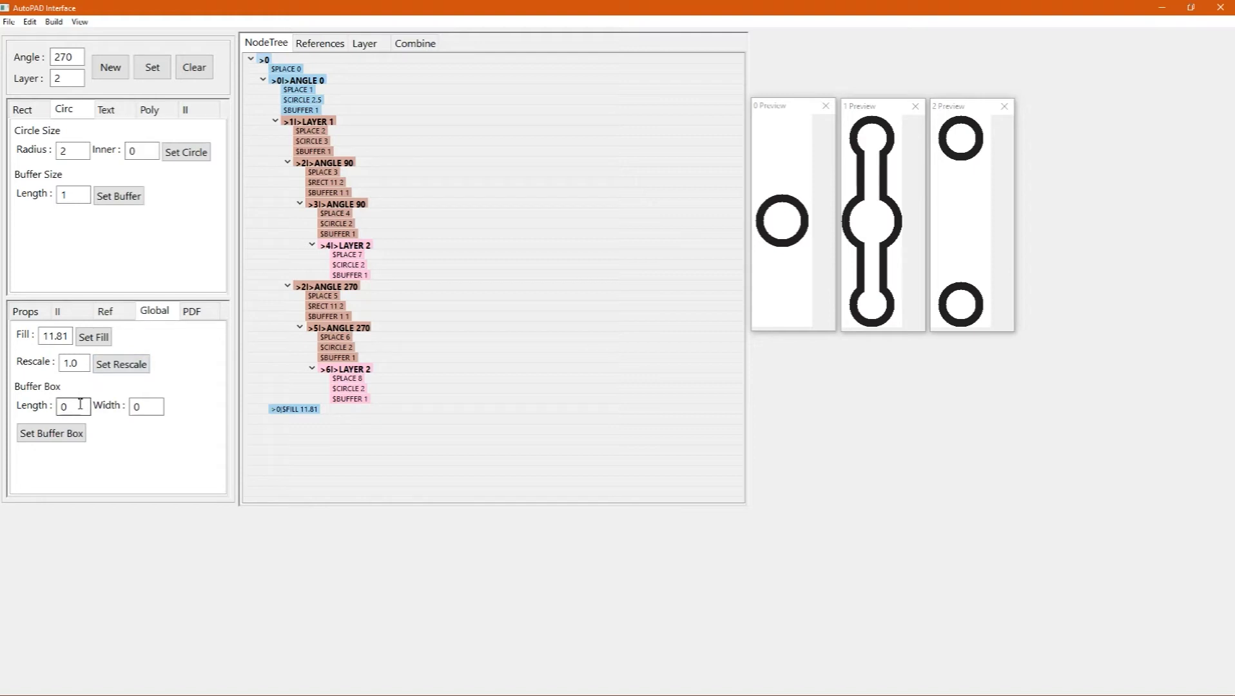
left_click_drag(82, 406, 59, 413)
key("Tab")
left_click(69, 438)
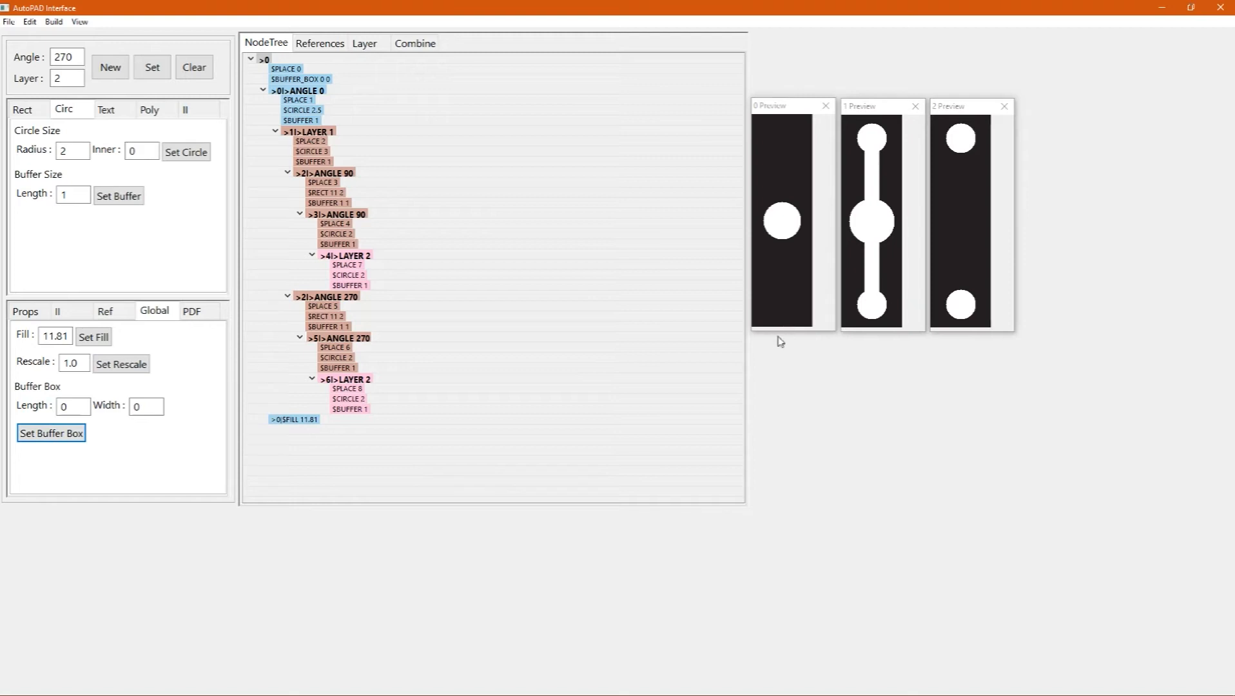
Set the global buffer box to length 1 and width 1
left_click(60, 407)
left_click(141, 406)
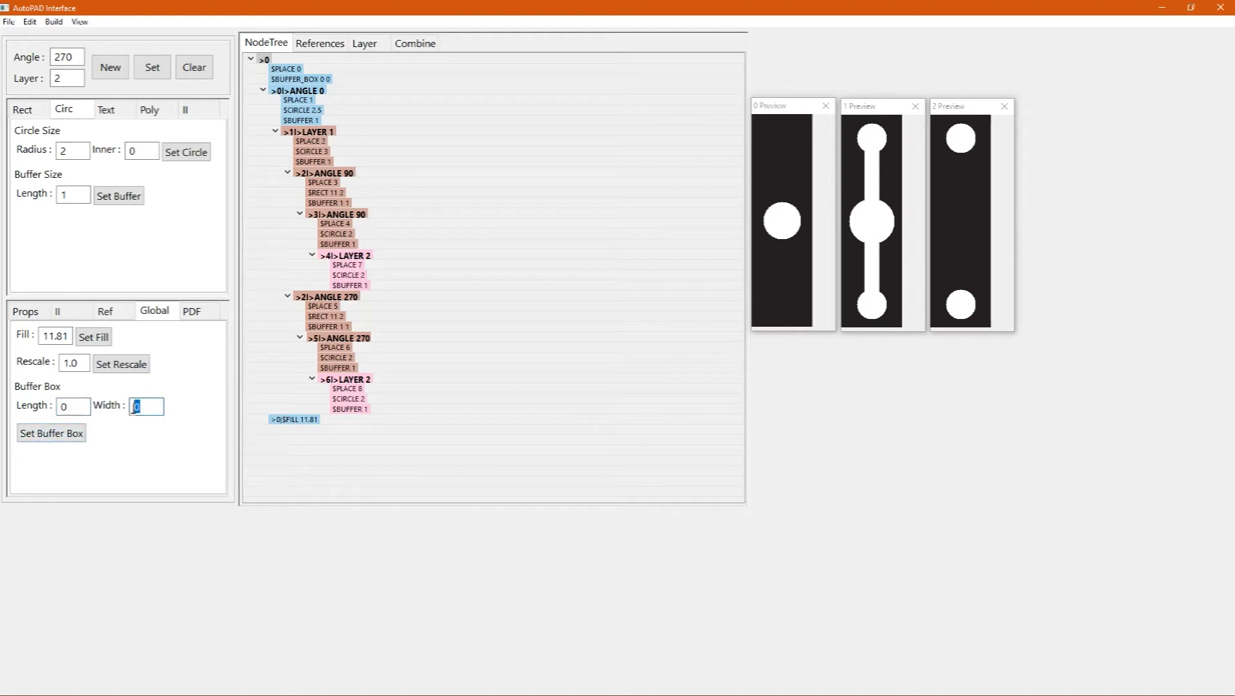
double_click(75, 405)
type("1")
key("Tab")
type("1")
left_click(48, 433)
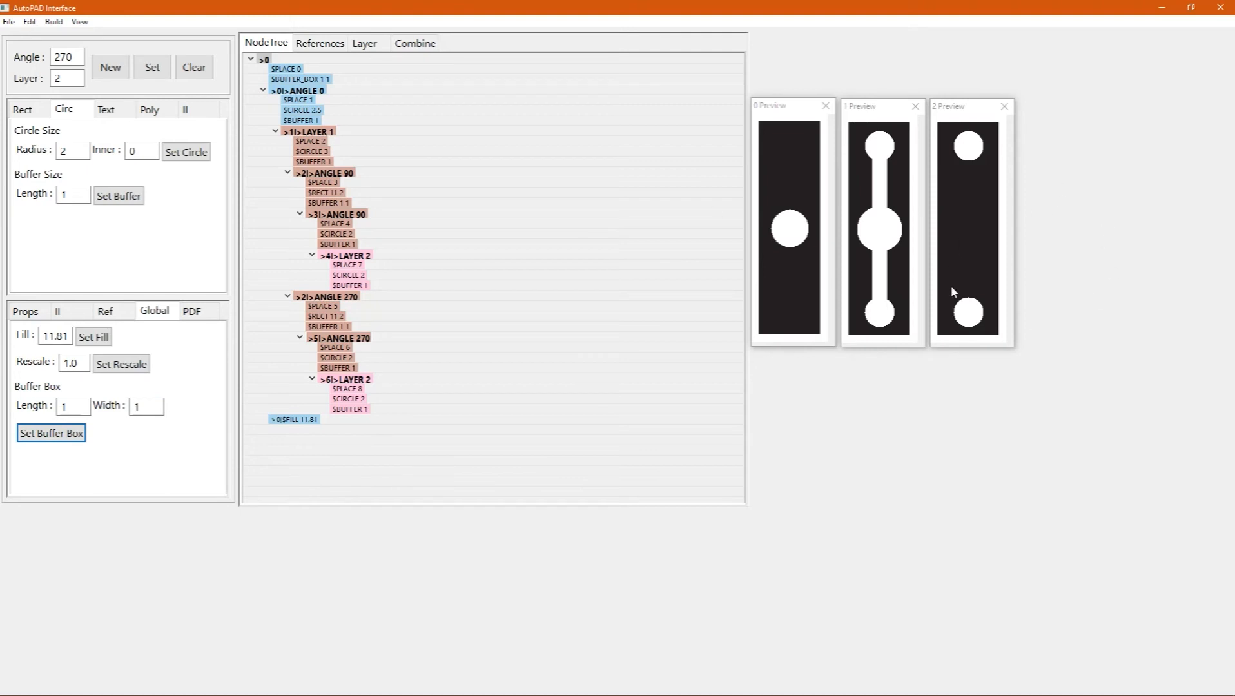
Save the script as a text file named test in the Case Studies folder
left_click(71, 312)
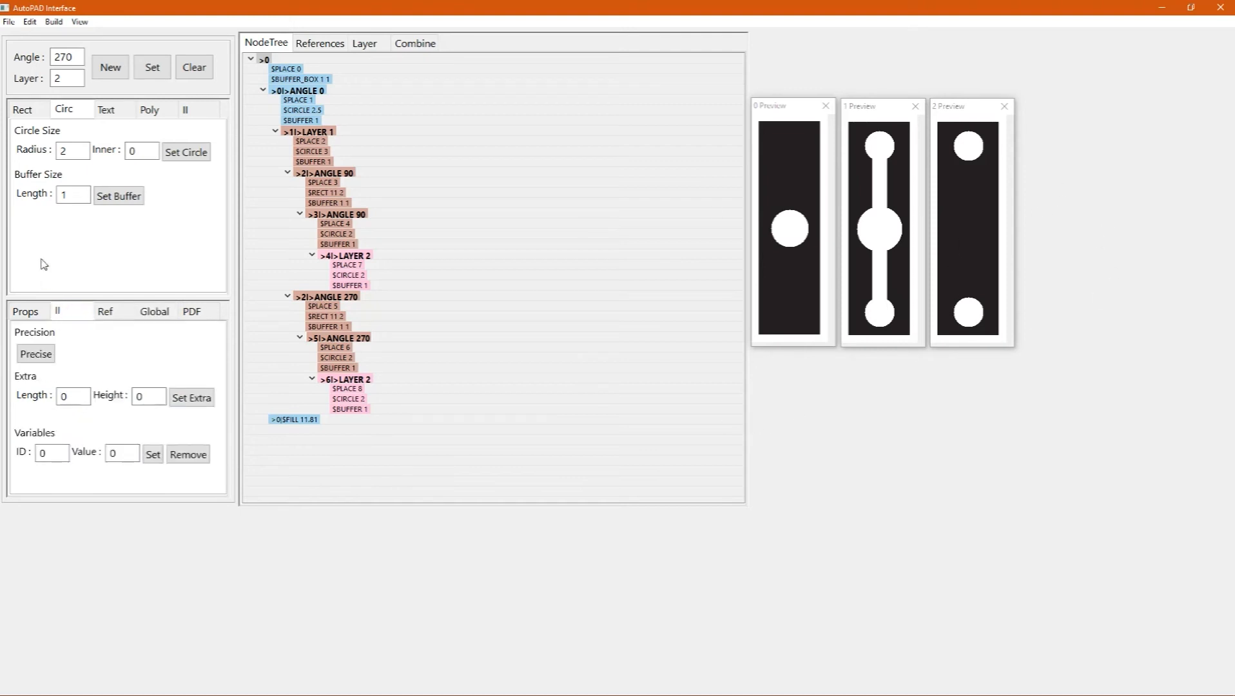
left_click(8, 22)
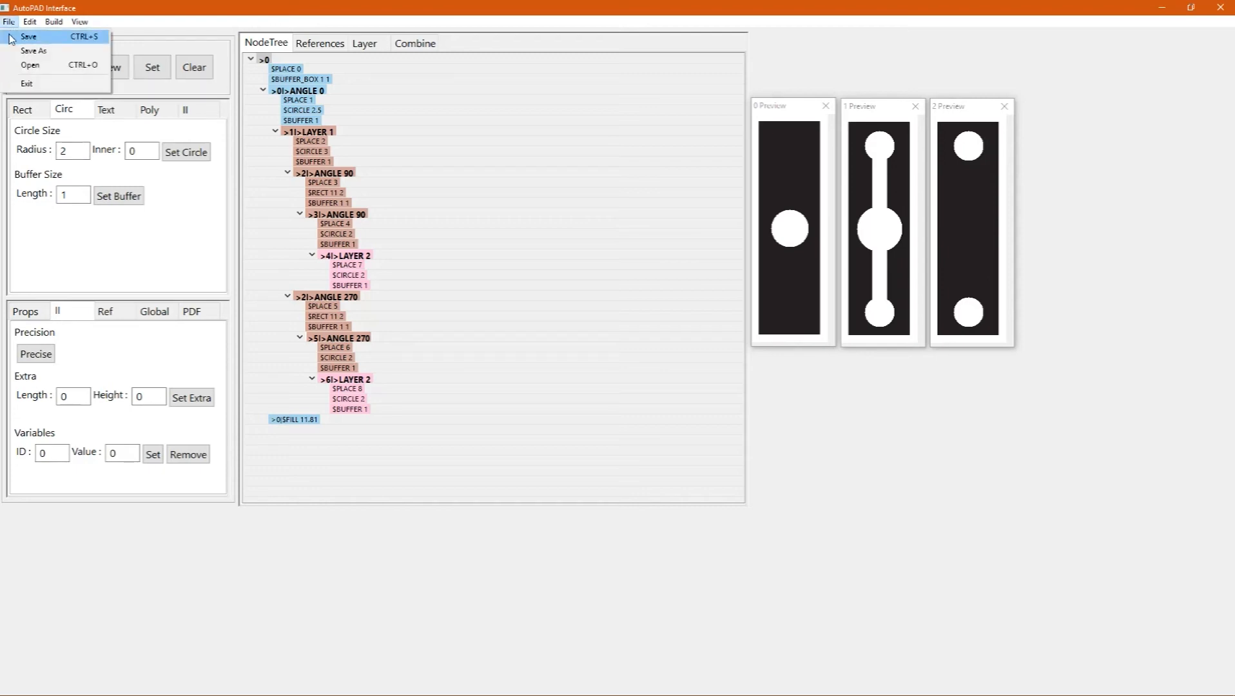
left_click(27, 37)
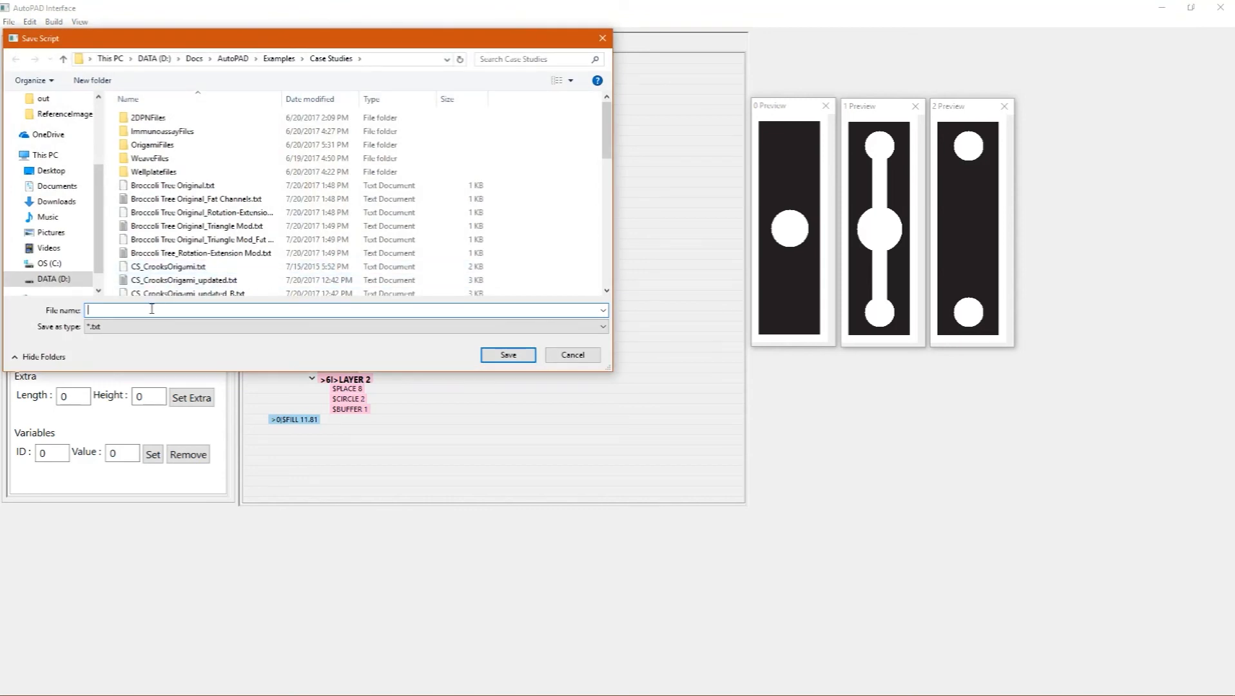
type("test")
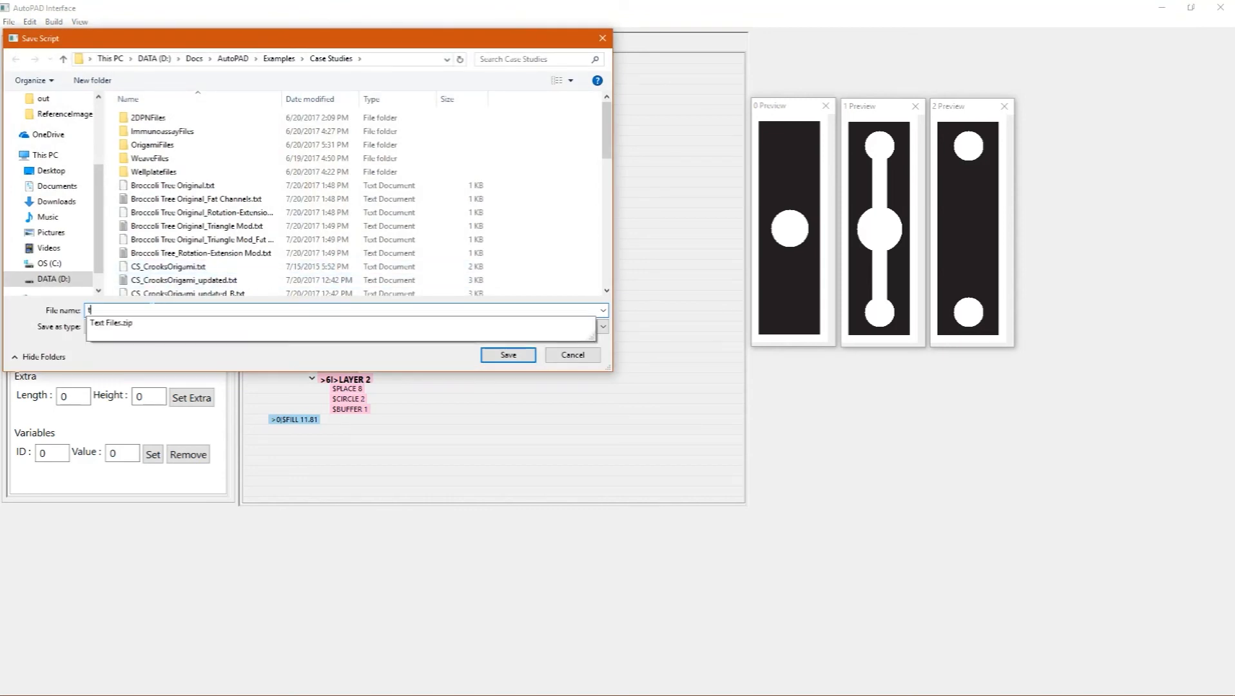
left_click(507, 355)
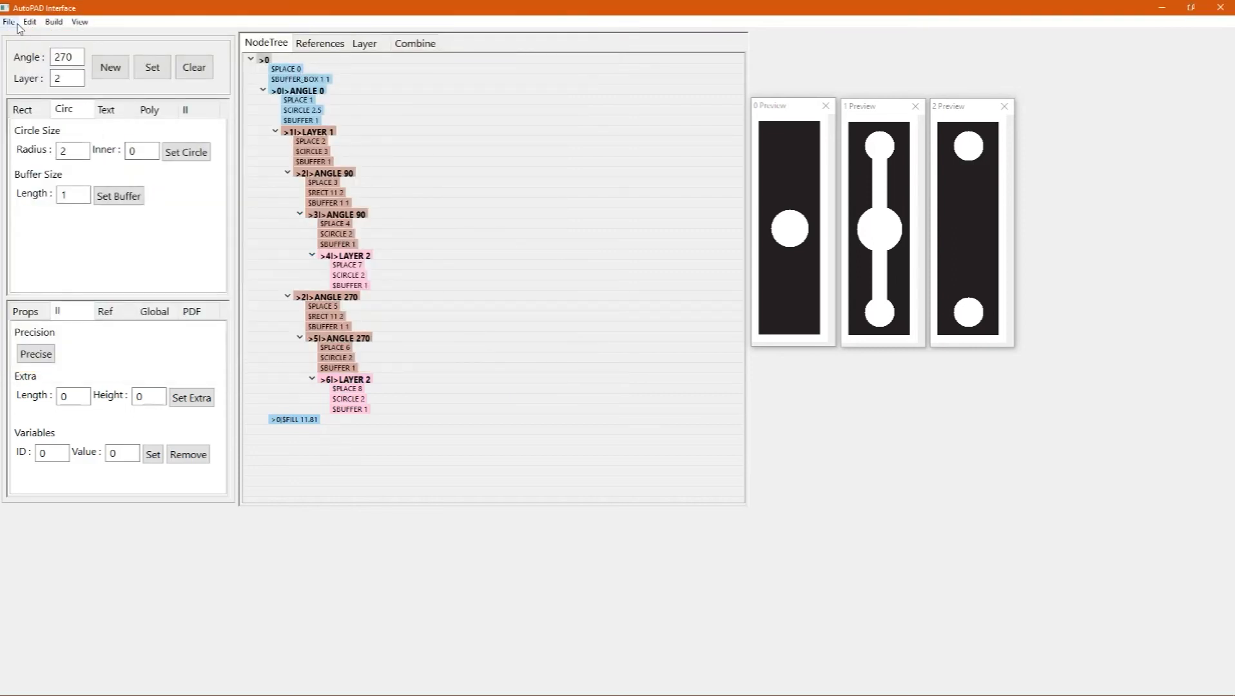
Run the build of the three-layer design to generate its output
left_click(54, 24)
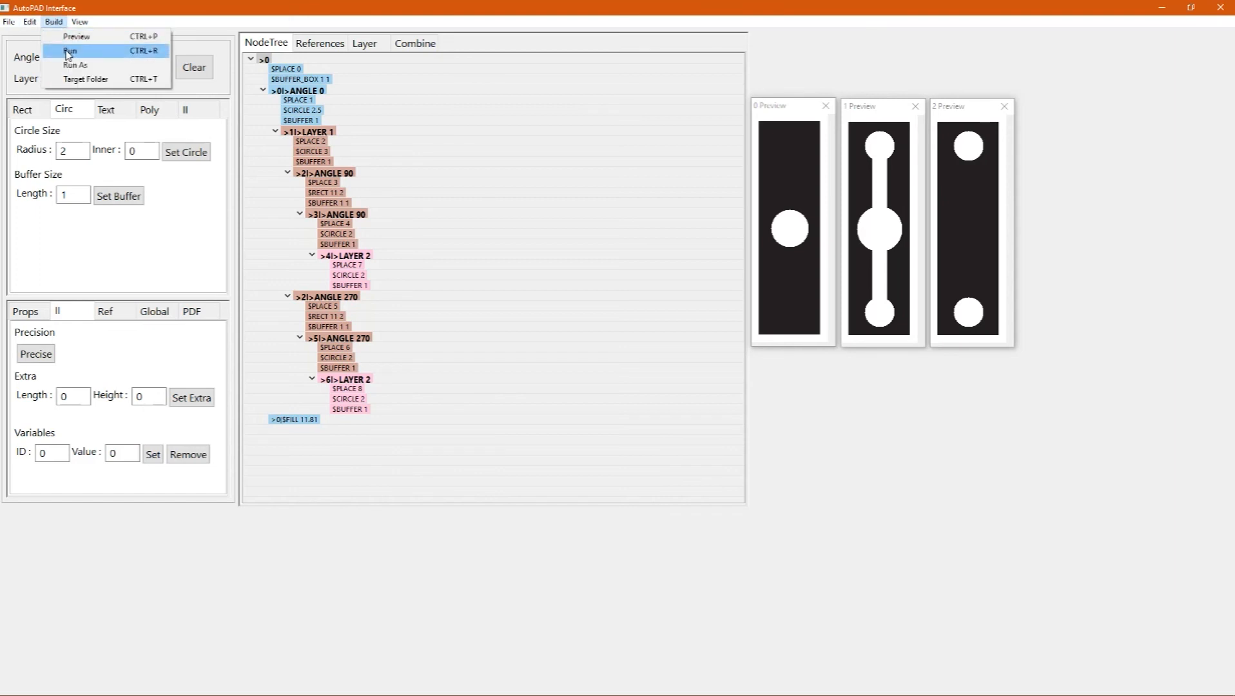
left_click(68, 51)
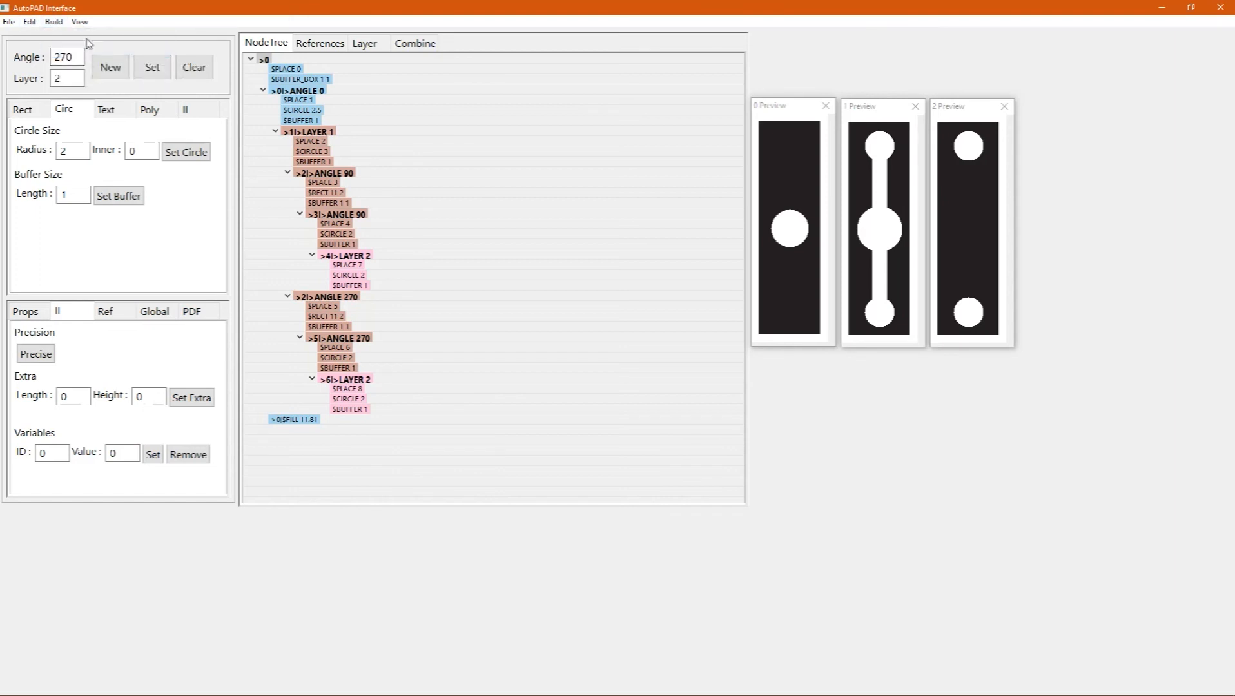